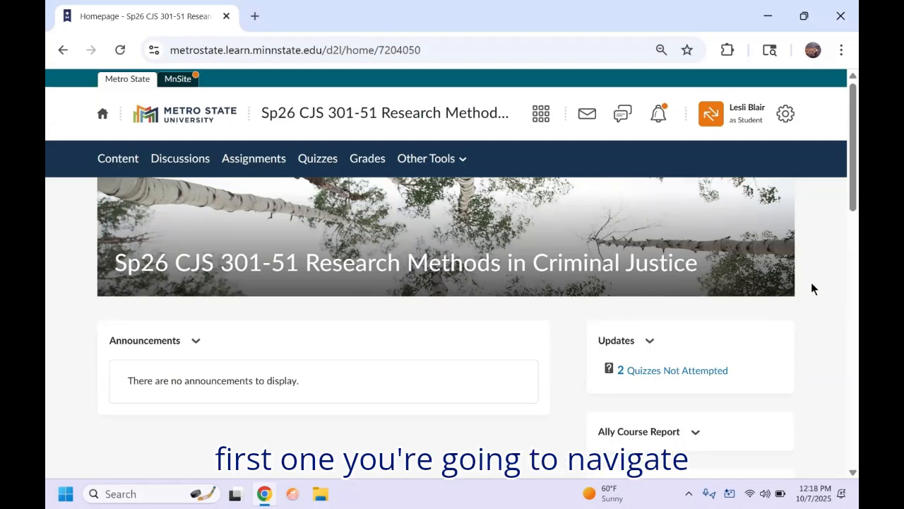
# Step: Go to the course Assignments list and open SPSS Lab #1 under SPSS Labs
pyautogui.click(264, 164)
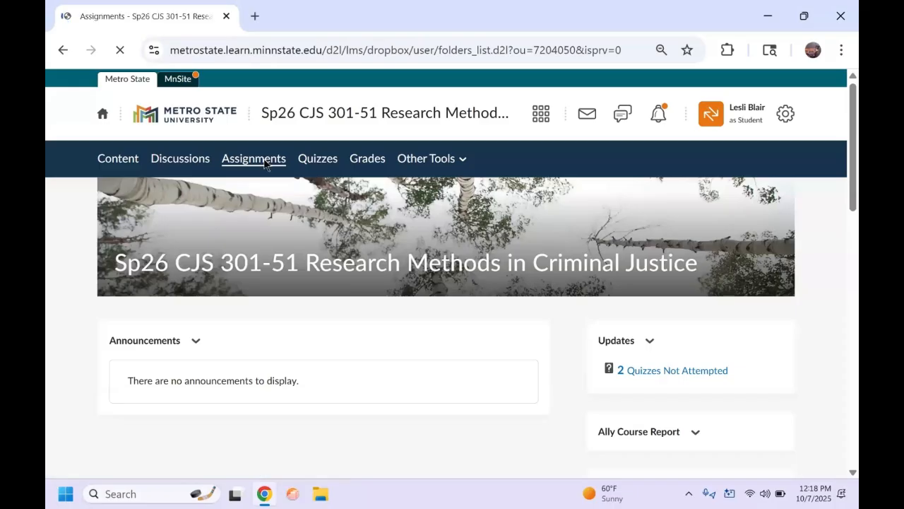
pyautogui.scroll(-10, 438, 352)
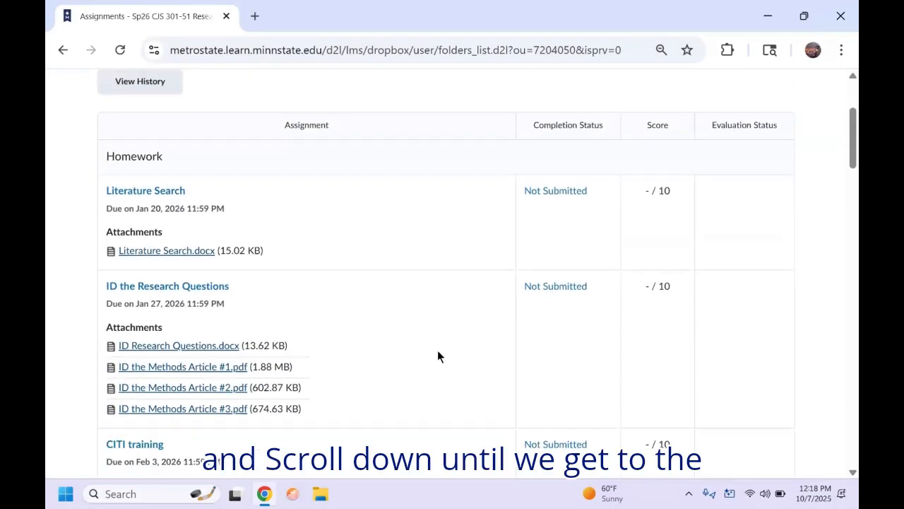
pyautogui.scroll(-5, 437, 356)
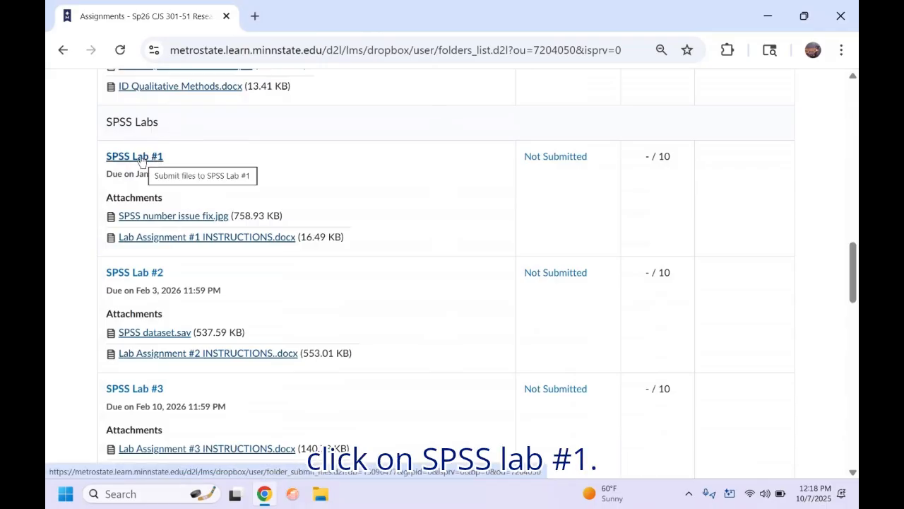
pyautogui.click(141, 158)
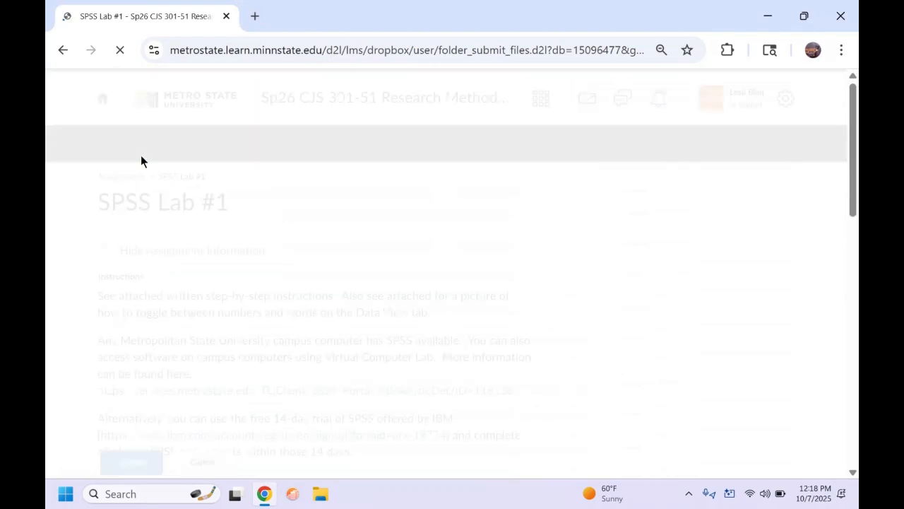
# Step: Follow the services.metrostate.edu knowledge-base link in the SPSS Lab #1 instructions
pyautogui.scroll(-3, 579, 236)
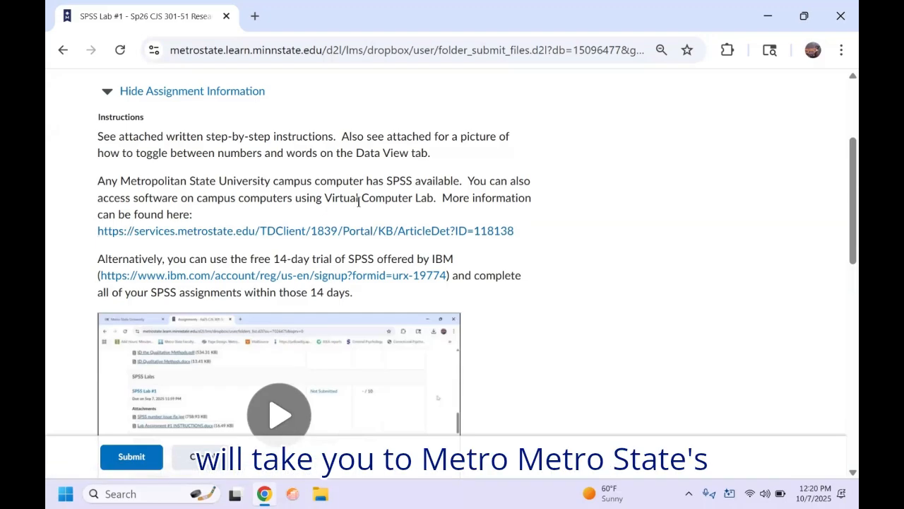
pyautogui.click(304, 236)
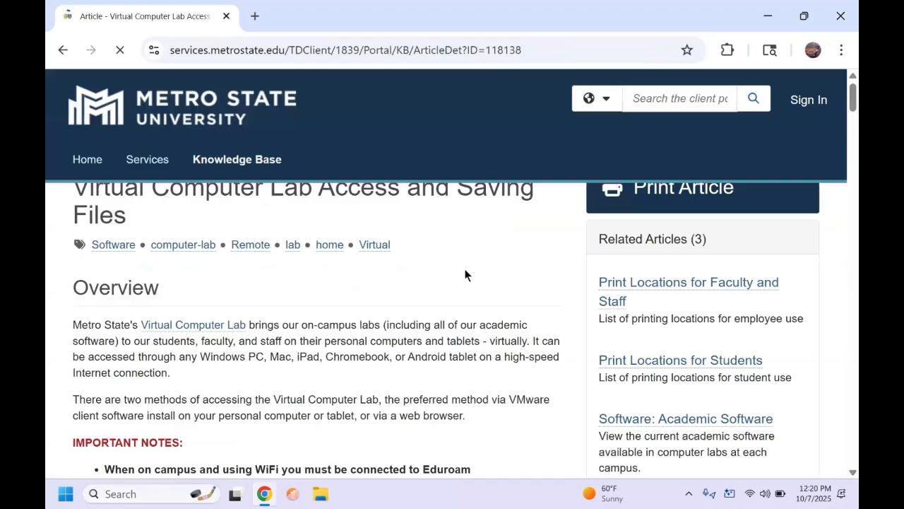
pyautogui.scroll(-3, 459, 342)
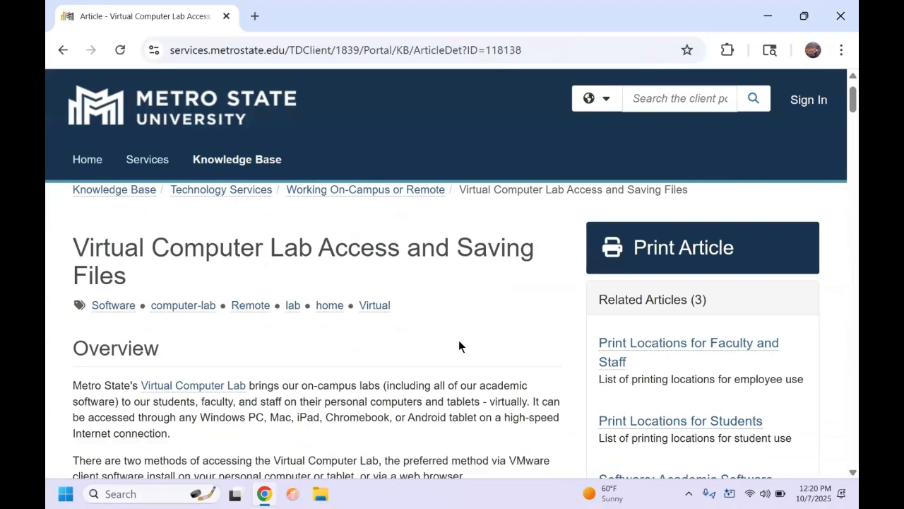
pyautogui.scroll(-3, 458, 341)
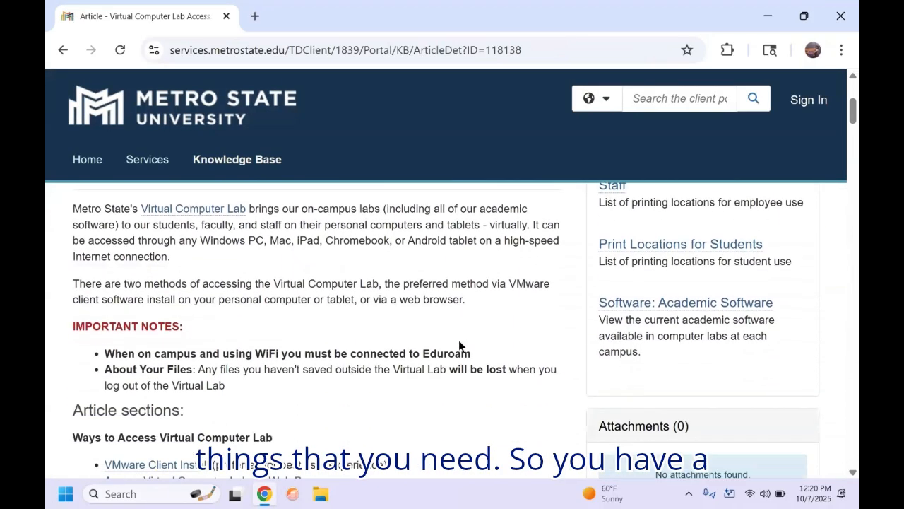
pyautogui.scroll(-1, 459, 340)
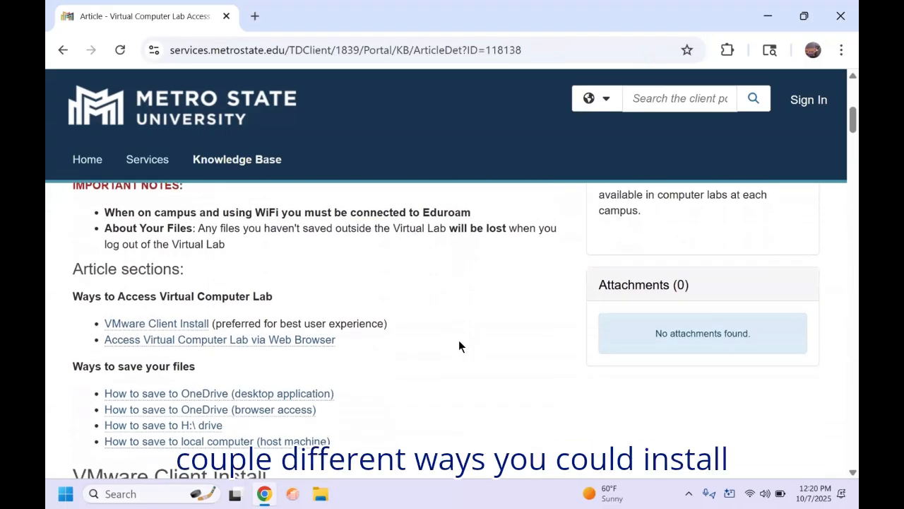
pyautogui.scroll(-1, 458, 339)
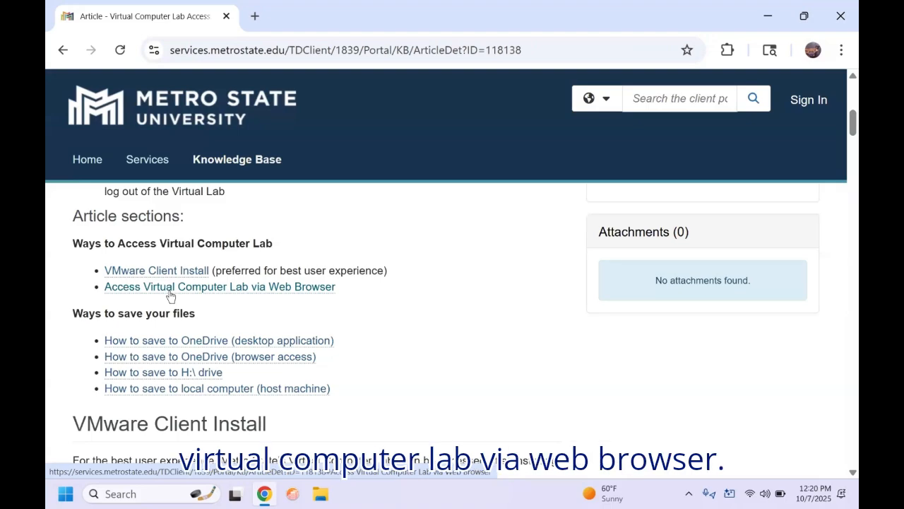
pyautogui.click(170, 288)
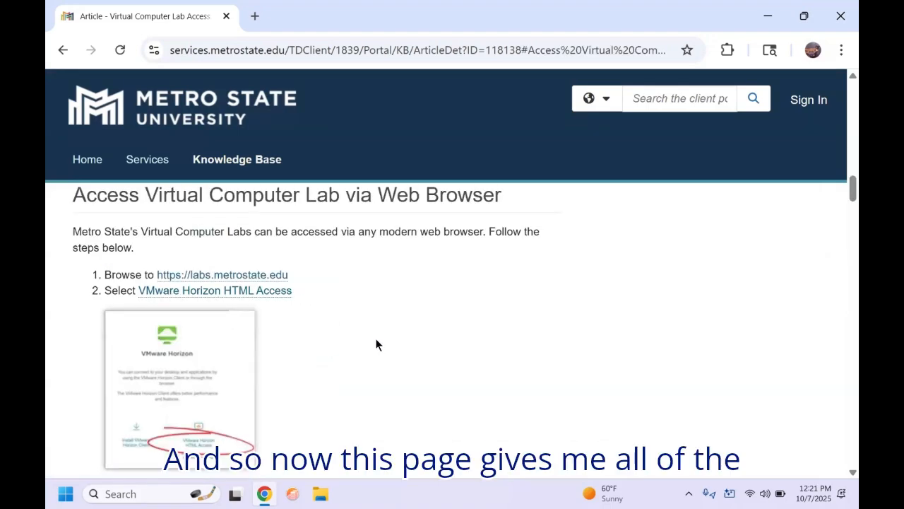
pyautogui.scroll(-1, 375, 340)
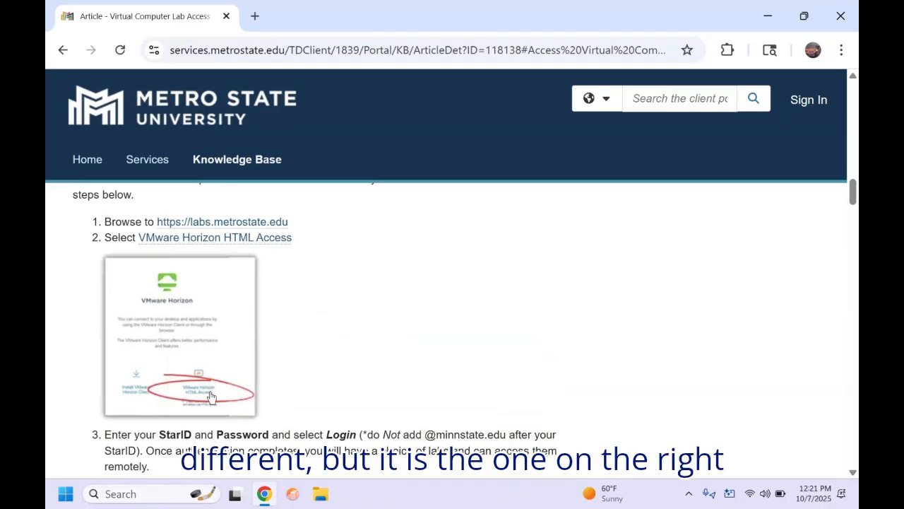
pyautogui.click(225, 223)
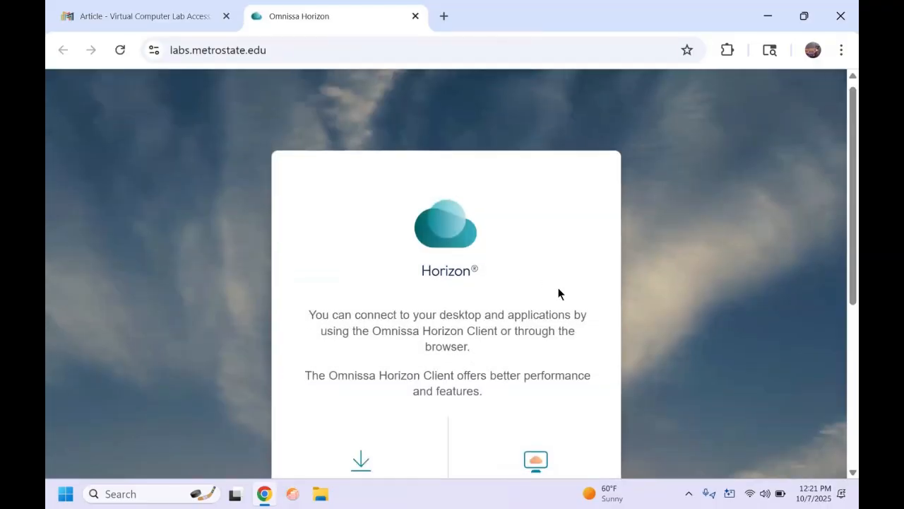
# Step: Choose the Omnissa Horizon Web Client, sign in with your StarID and password, and launch My Lab
pyautogui.scroll(-3, 558, 288)
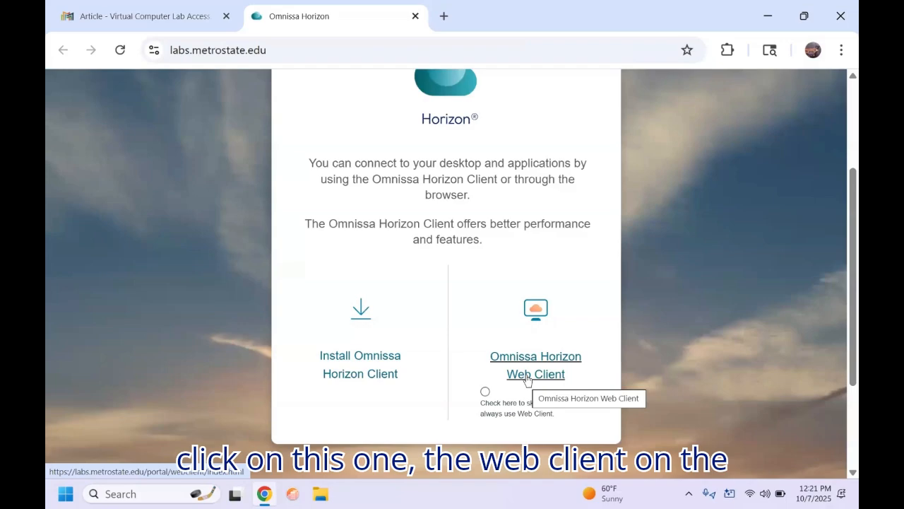
pyautogui.click(526, 376)
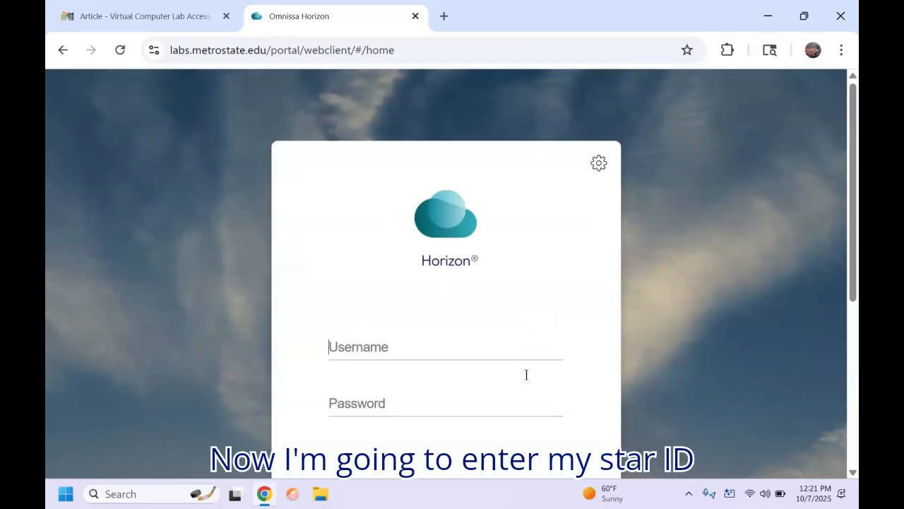
pyautogui.write('zm')
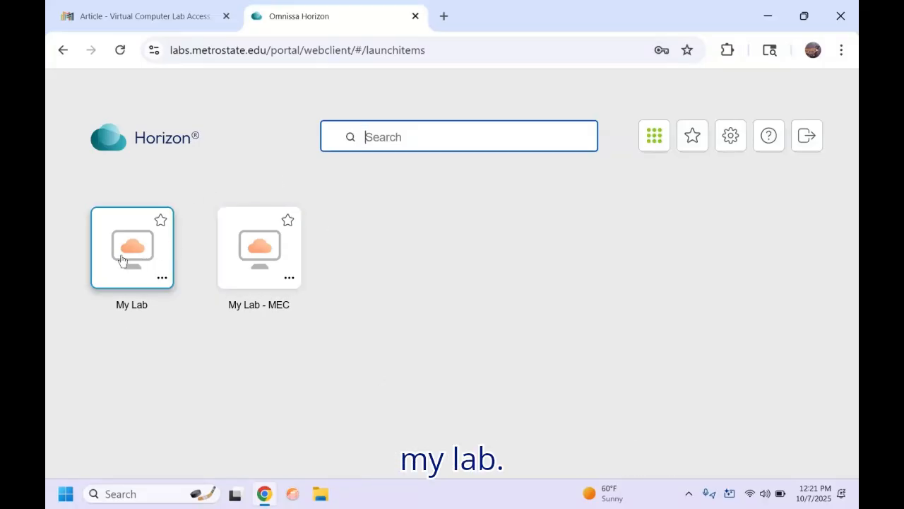
pyautogui.click(122, 260)
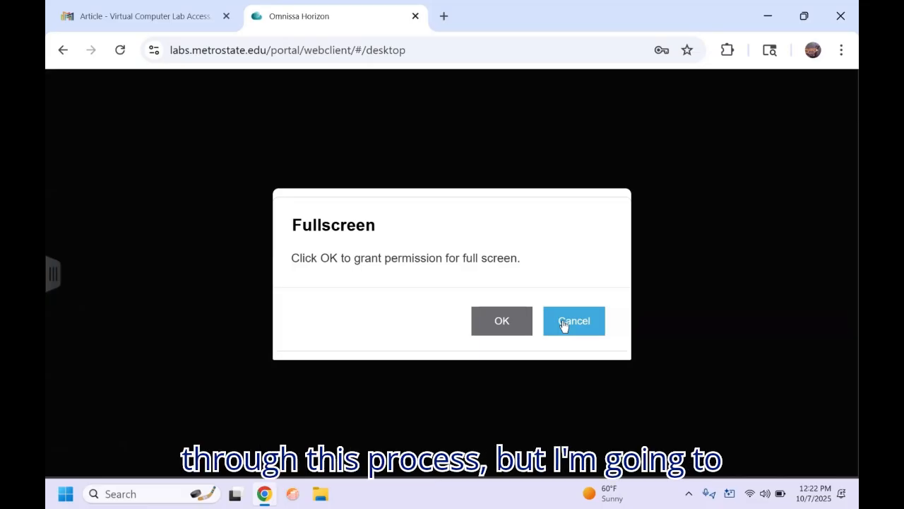
# Step: Decline fullscreen, acknowledge the warning, and allow camera and microphone this time only
pyautogui.click(564, 324)
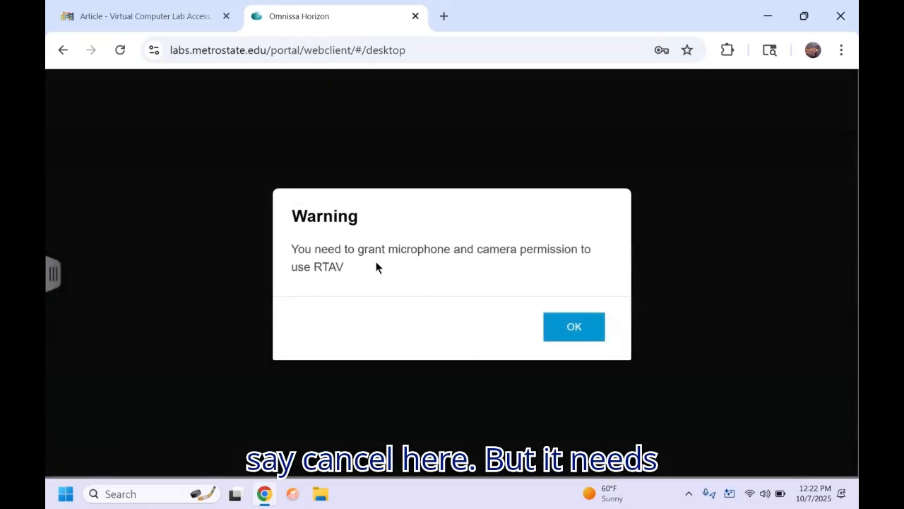
pyautogui.click(574, 329)
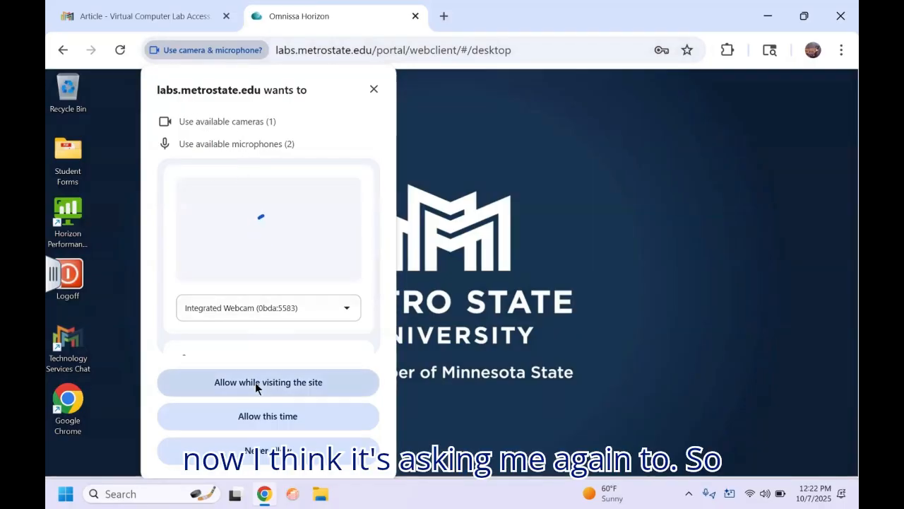
pyautogui.click(270, 417)
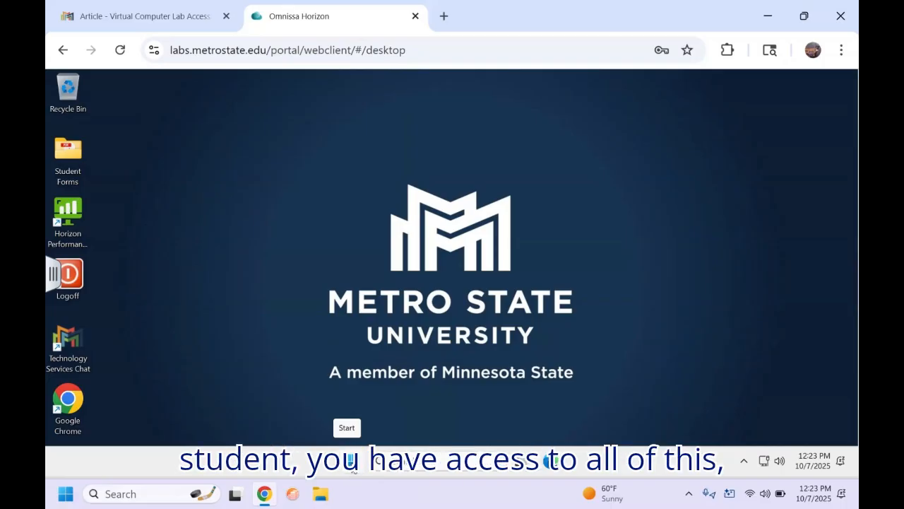
# Step: Start IBM SPSS Statistics from its folder in the remote Start menu's All apps list
pyautogui.click(351, 463)
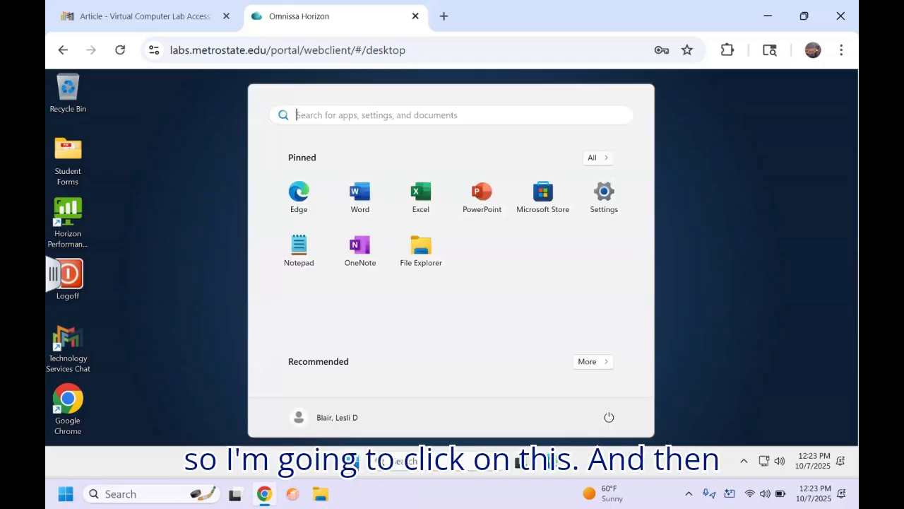
pyautogui.click(597, 157)
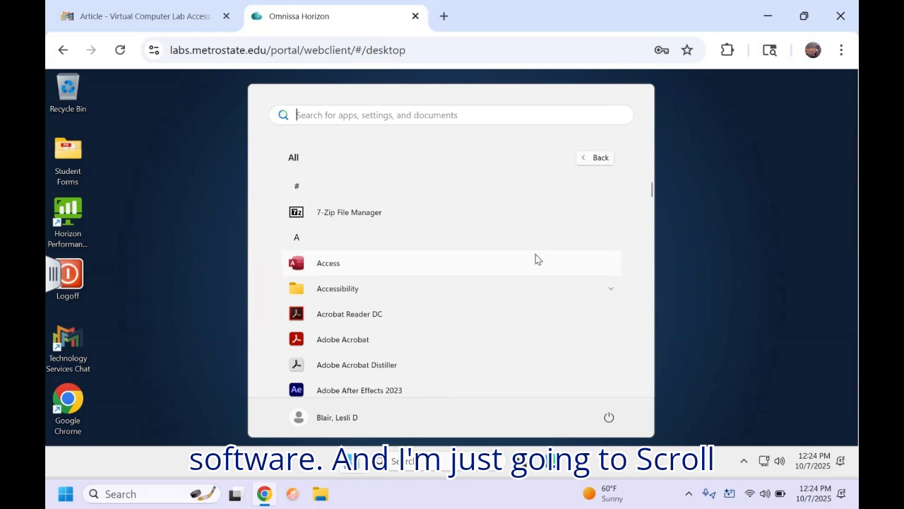
pyautogui.scroll(-1, 600, 204)
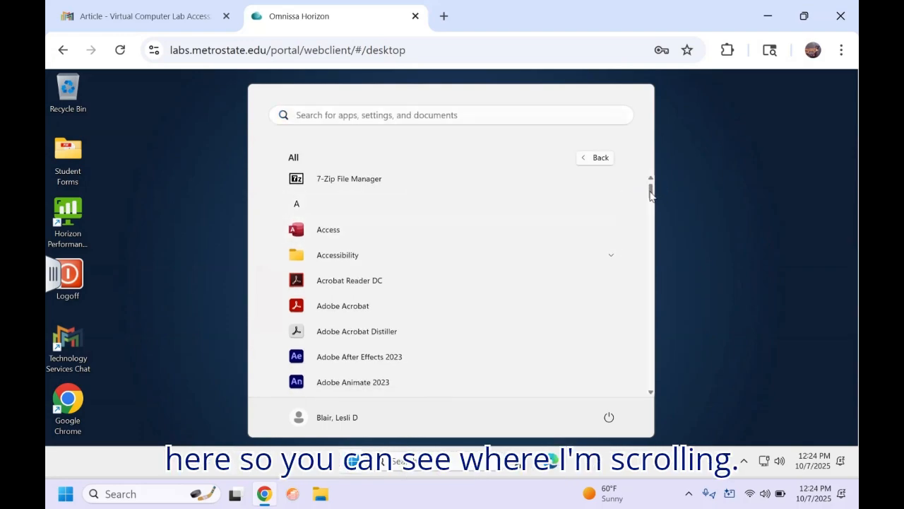
pyautogui.moveTo(651, 191); pyautogui.dragTo(642, 283)
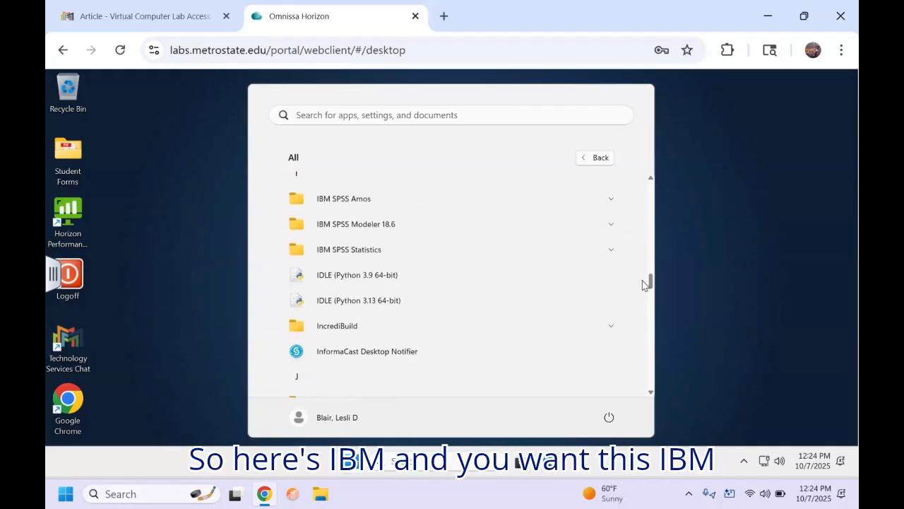
pyautogui.click(398, 253)
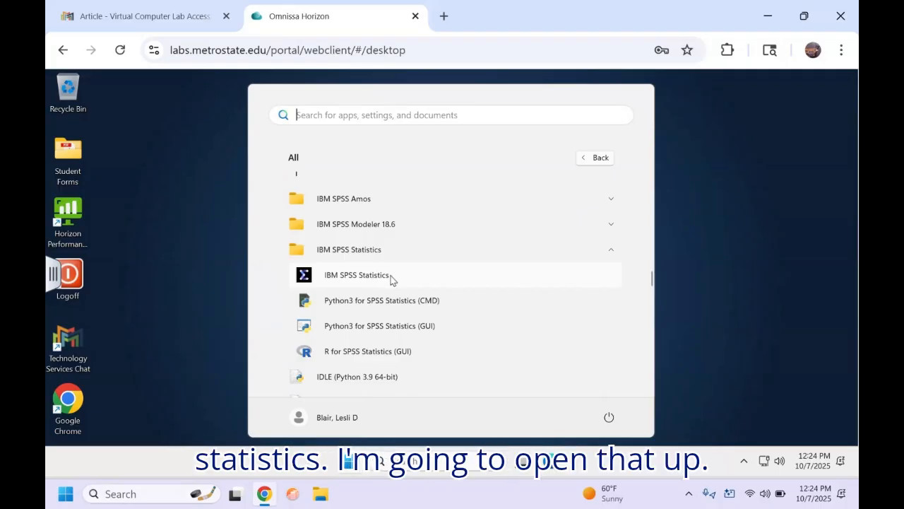
pyautogui.click(391, 276)
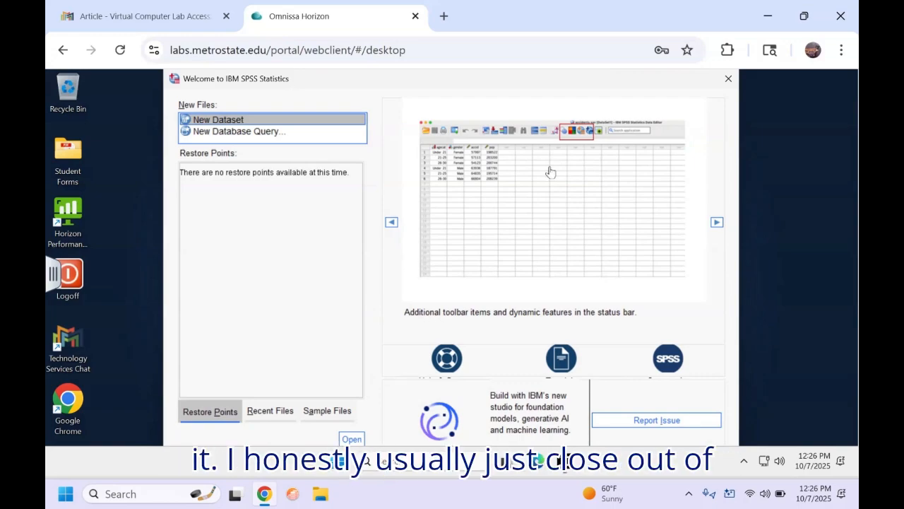
# Step: Close the SPSS welcome dialog, maximize the Data Editor, and switch to Variable View
pyautogui.click(729, 80)
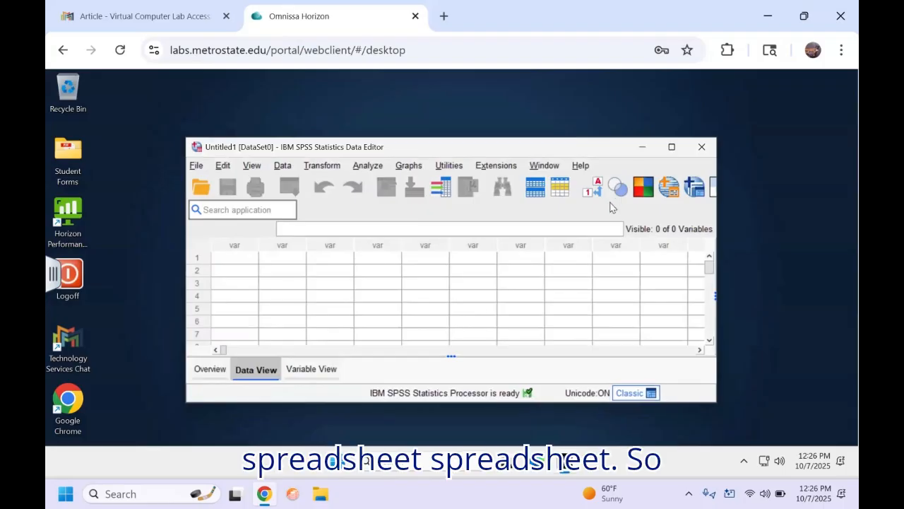
pyautogui.click(671, 146)
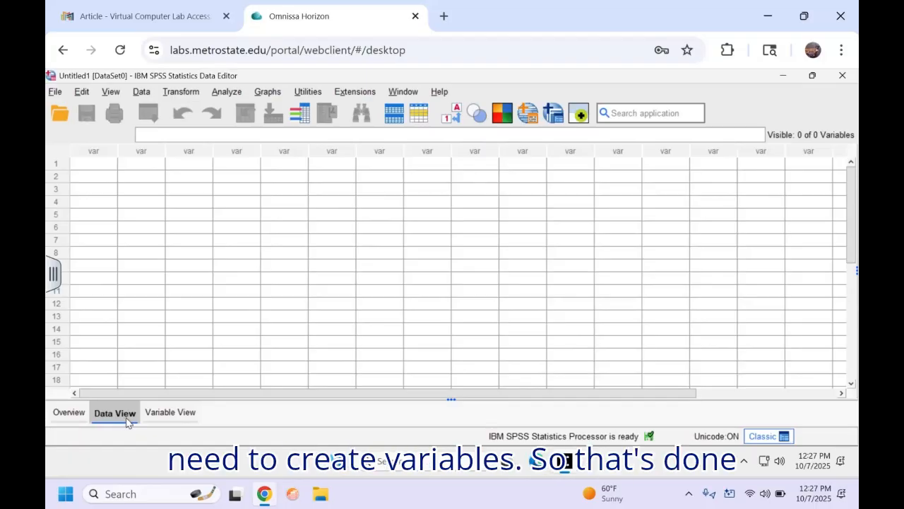
pyautogui.click(169, 417)
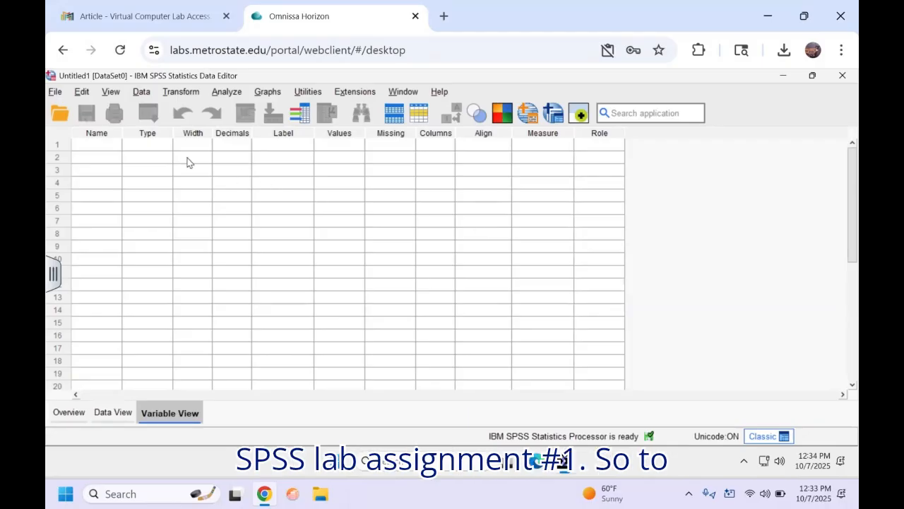
# Step: Enter Gender as the name of the first variable in row 1
pyautogui.click(98, 148)
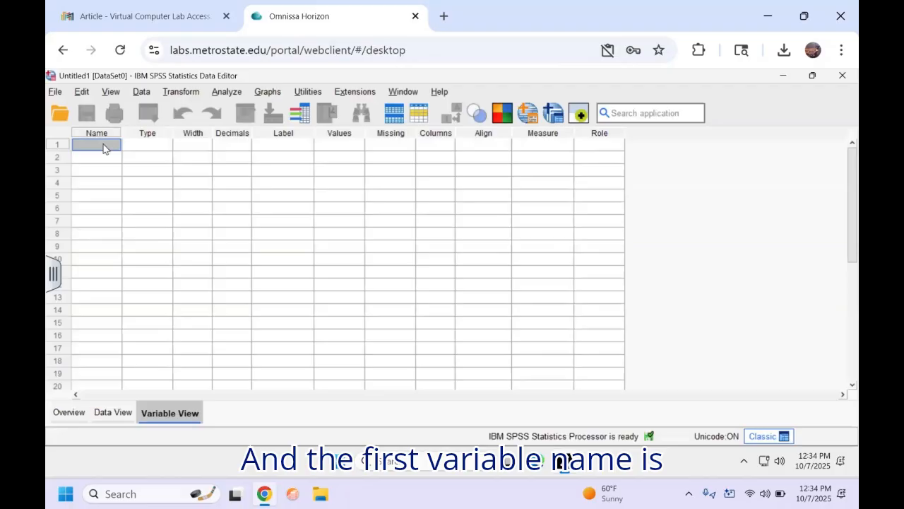
pyautogui.write('Gender')
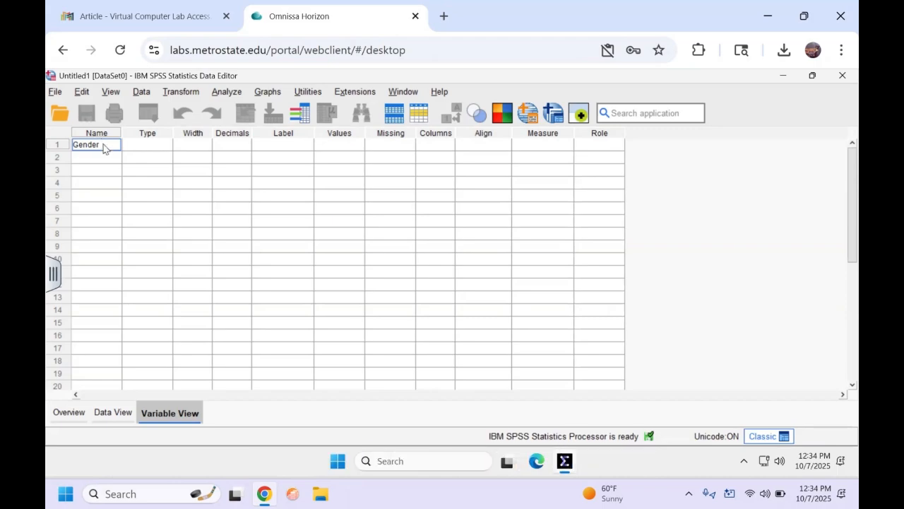
pyautogui.press('Tab')
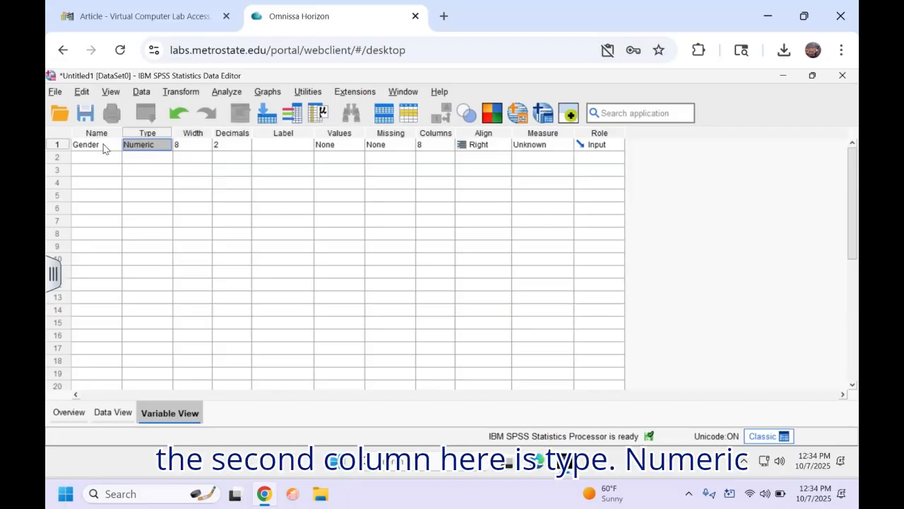
# Step: Lower Gender's Decimals to 0 with the spinner, leaving Type and Width unchanged
pyautogui.click(166, 146)
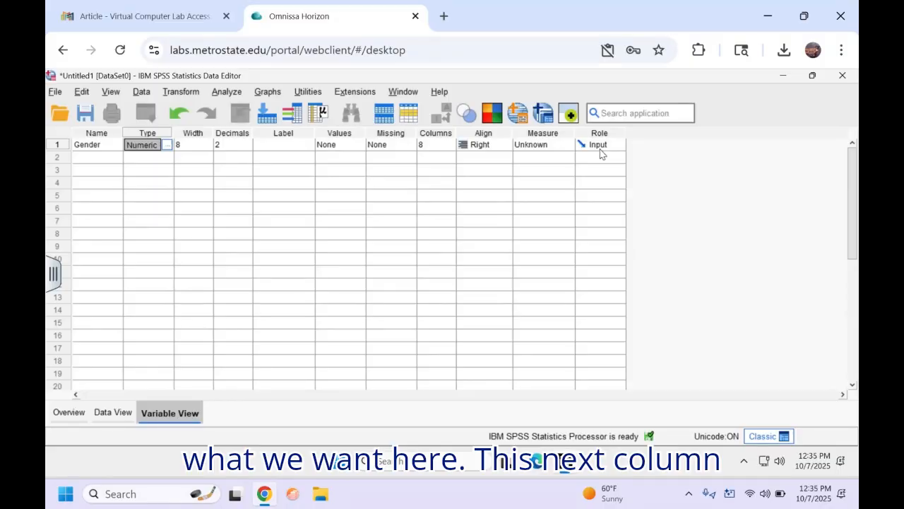
pyautogui.press('Tab')
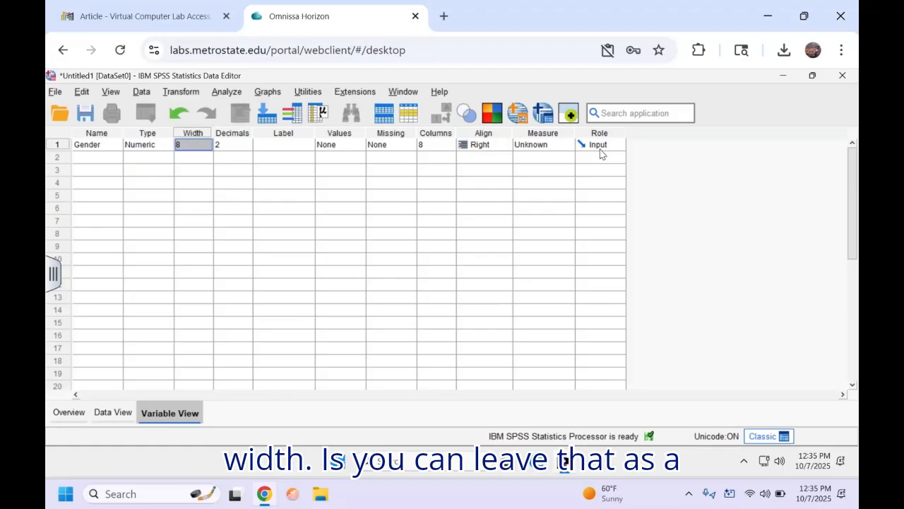
pyautogui.press('Tab')
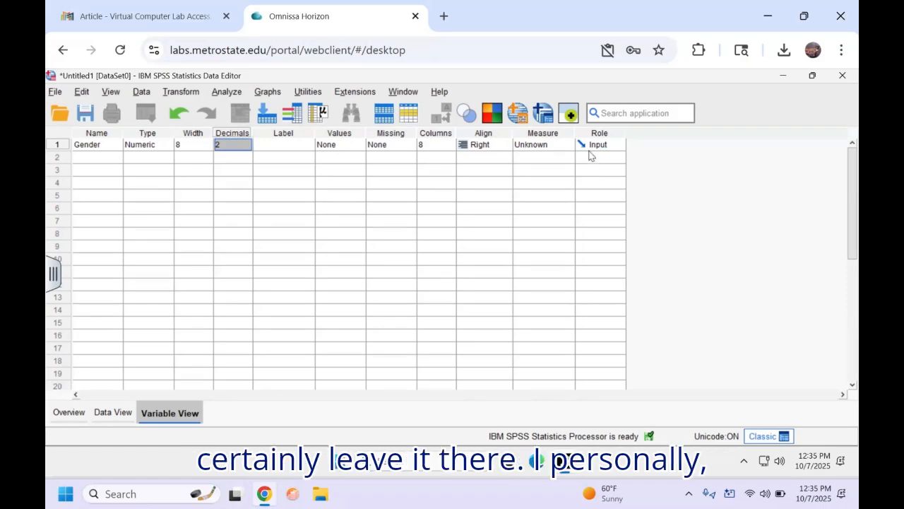
pyautogui.click(246, 143)
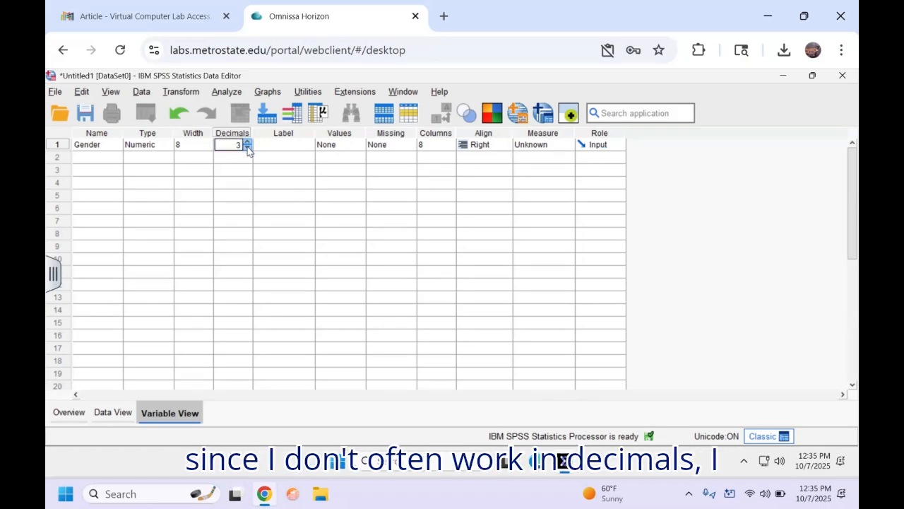
pyautogui.click(248, 147)
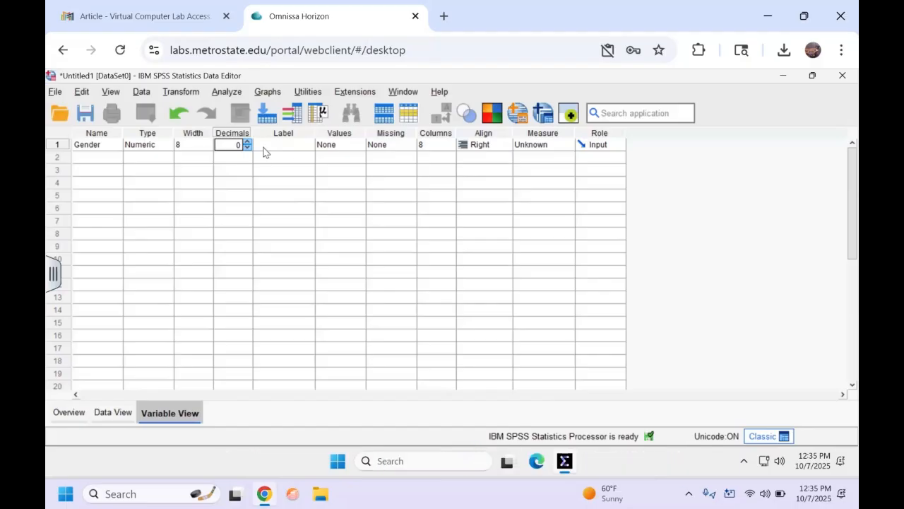
pyautogui.click(263, 147)
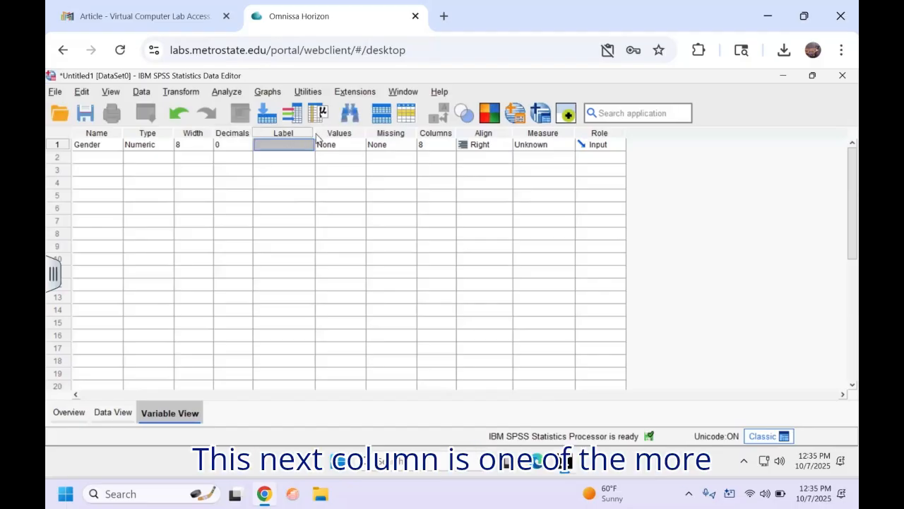
# Step: Widen the Label column and return to Gender's Label cell for editing
pyautogui.moveTo(312, 133); pyautogui.dragTo(398, 143)
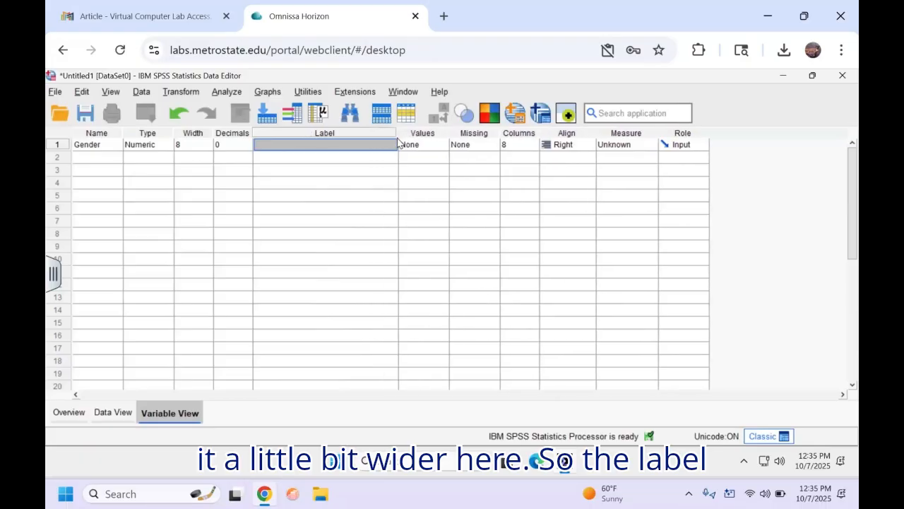
pyautogui.click(351, 146)
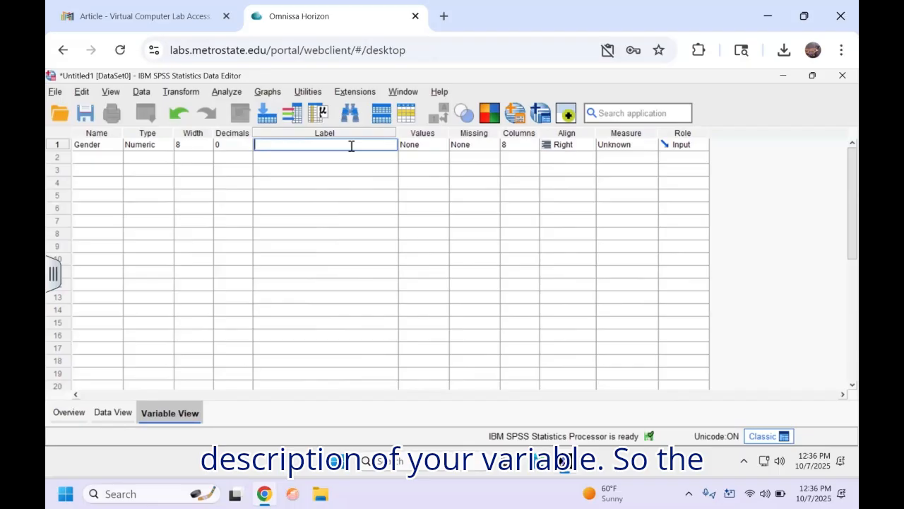
pyautogui.click(109, 139)
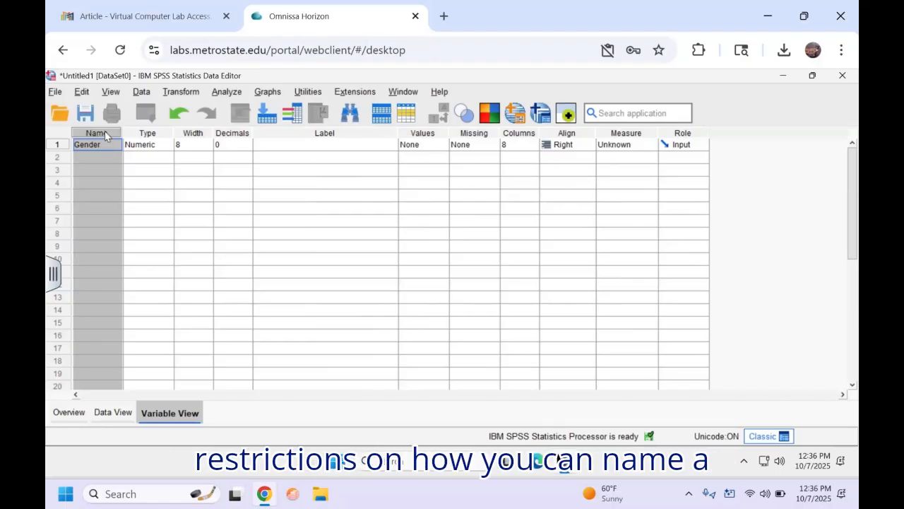
pyautogui.click(279, 147)
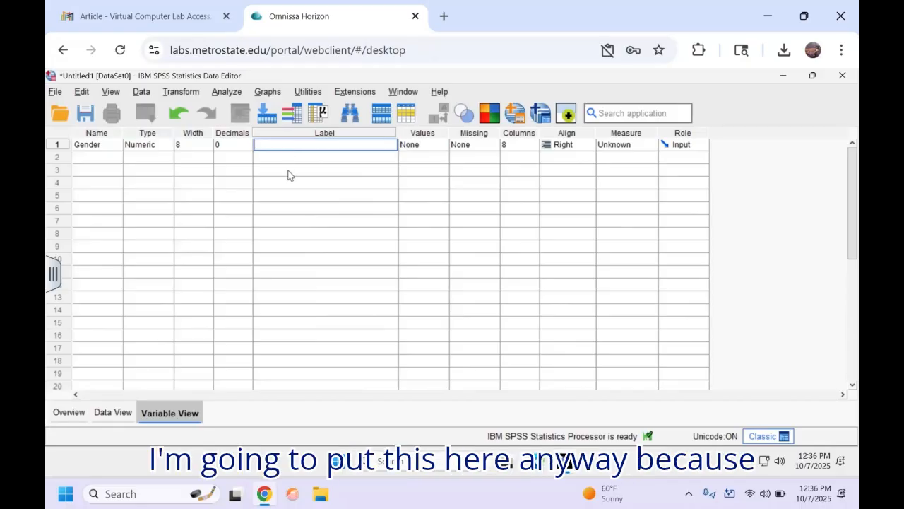
# Step: Enter 'Gender of participant' in the Gender variable's Label cell and commit it
pyautogui.write('Gender of parti')
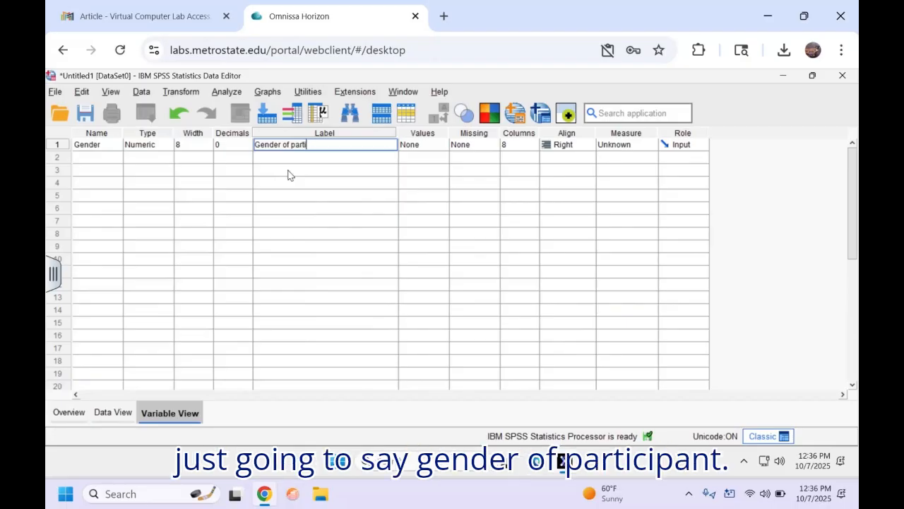
pyautogui.write('cipant')
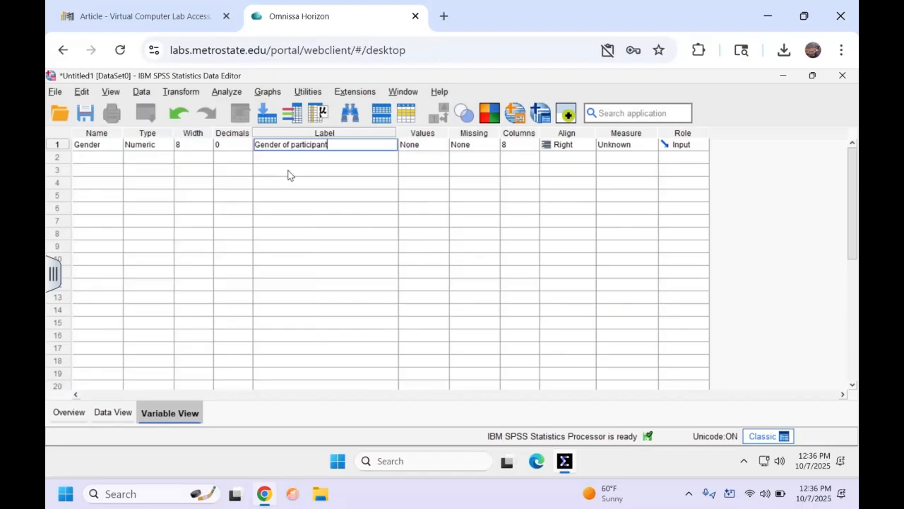
pyautogui.press('Tab')
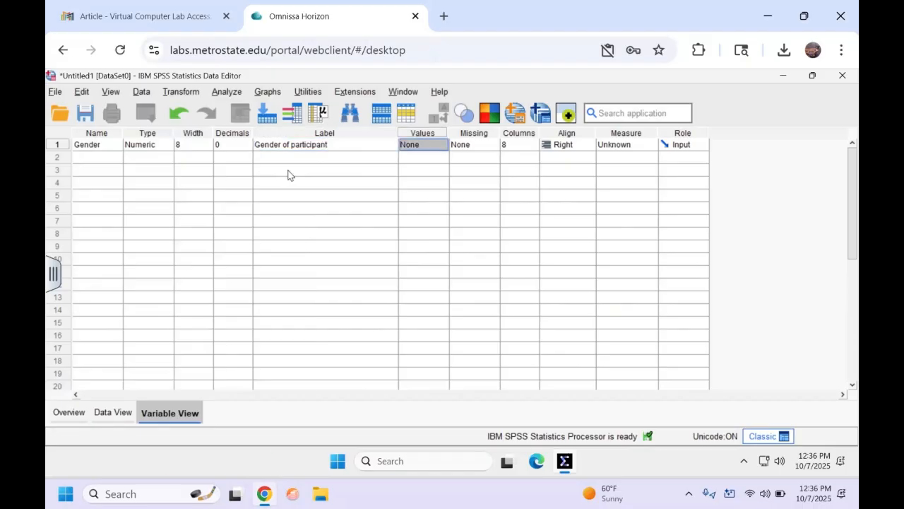
# Step: Narrow the Label column slightly and open Gender's Value Labels dialog from its Values cell
pyautogui.click(400, 136)
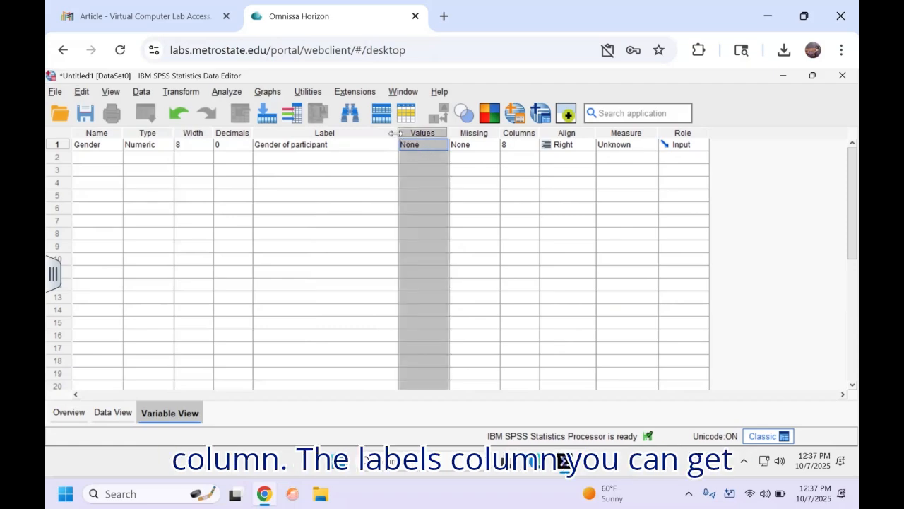
pyautogui.moveTo(392, 133); pyautogui.dragTo(379, 134)
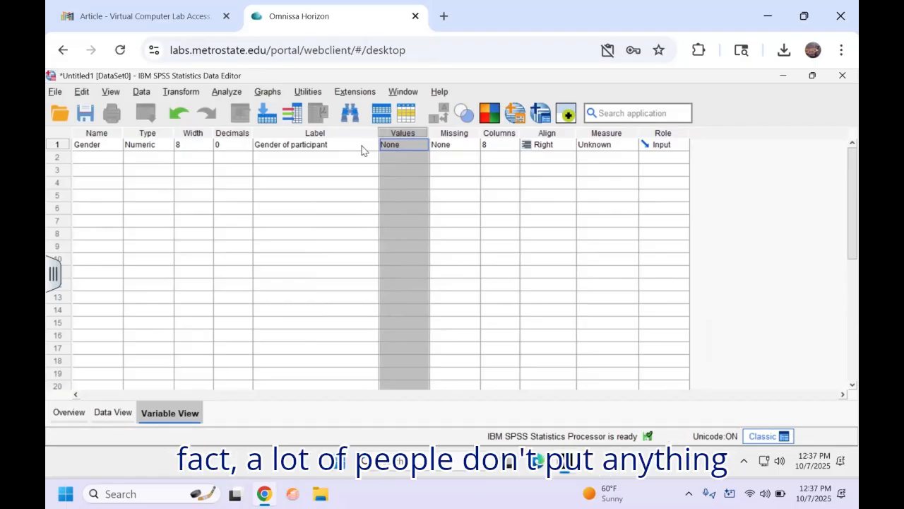
pyautogui.click(405, 145)
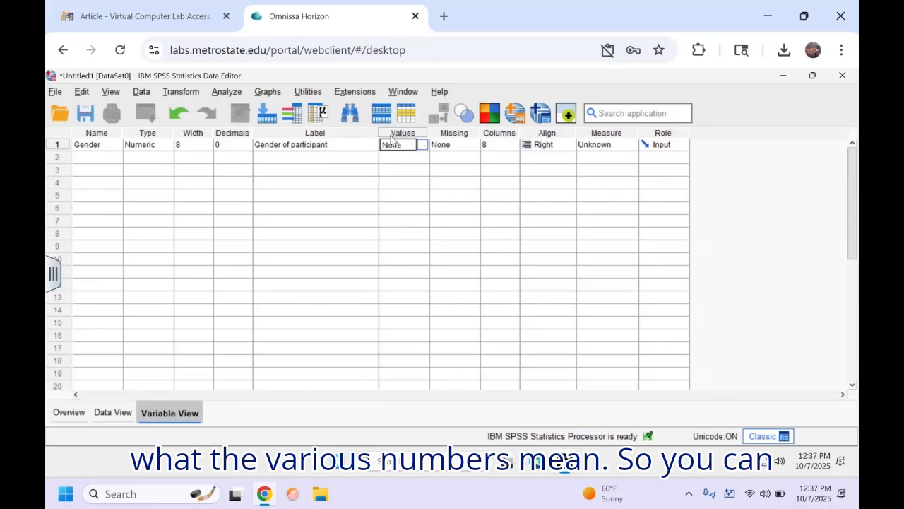
pyautogui.click(355, 145)
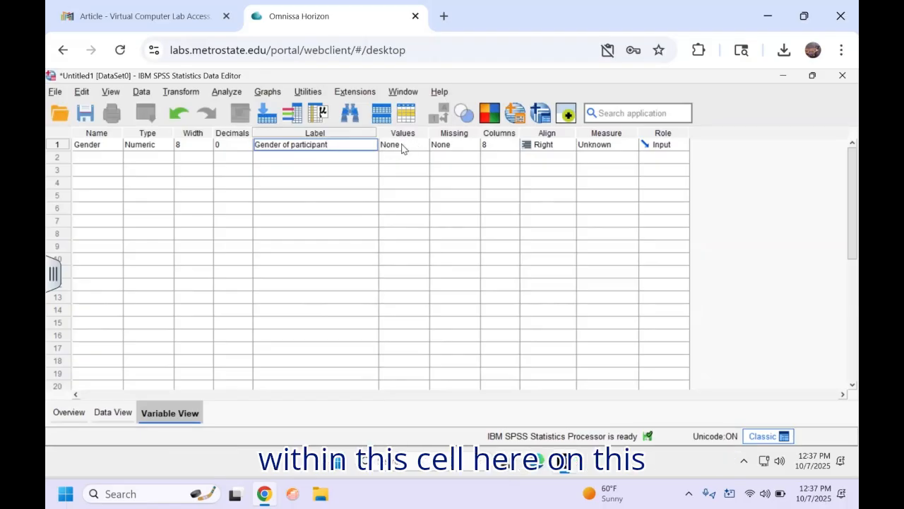
pyautogui.click(405, 144)
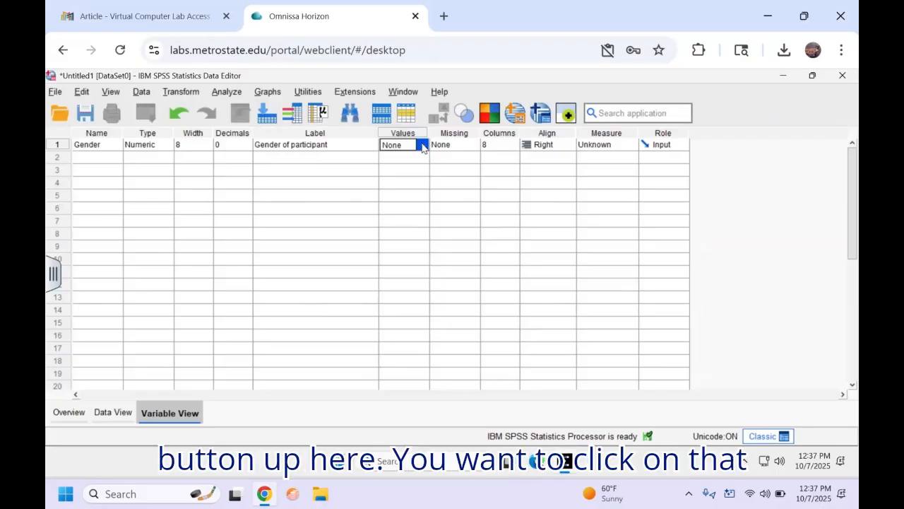
pyautogui.click(422, 146)
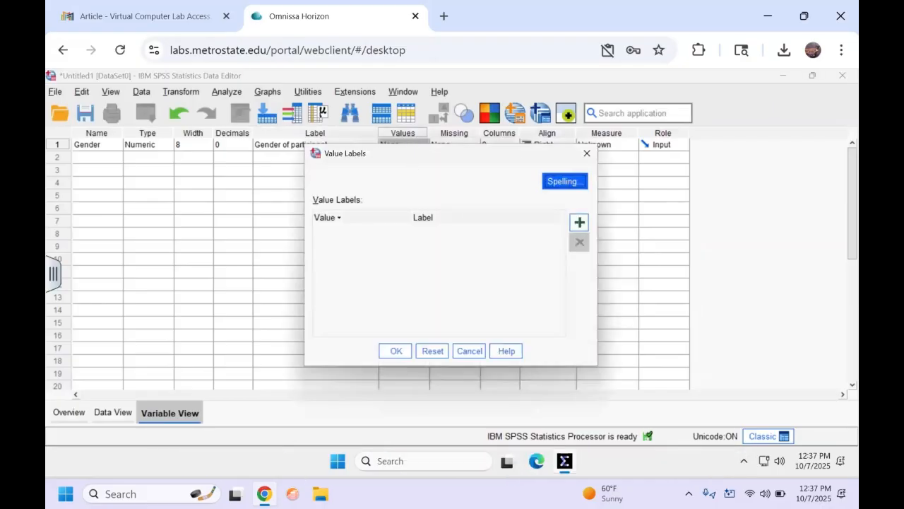
# Step: Enlarge the Value Labels dialog and add labels 1 = Male and 2 = Female
pyautogui.moveTo(413, 145); pyautogui.dragTo(417, 118)
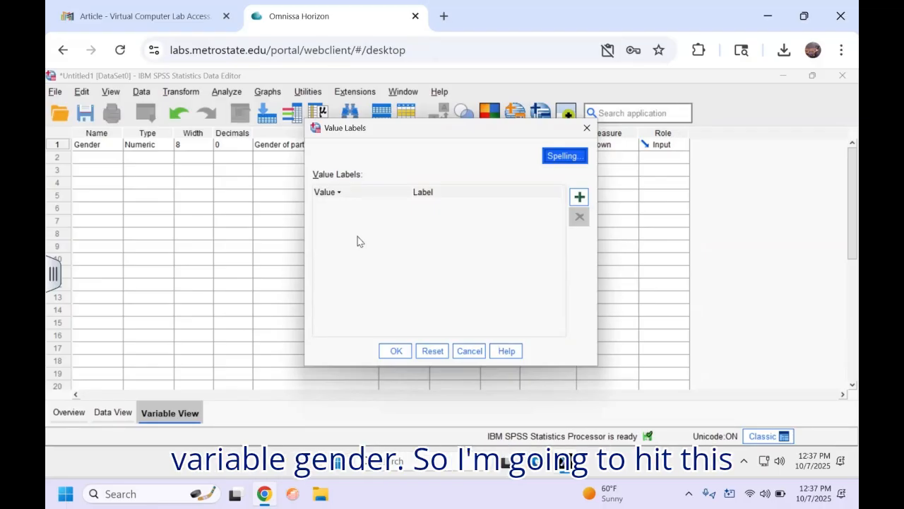
pyautogui.click(579, 197)
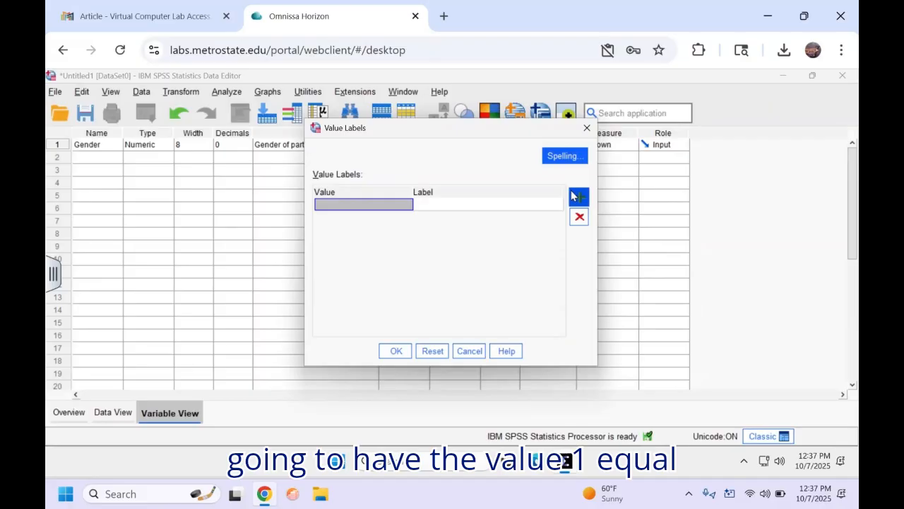
pyautogui.write('1')
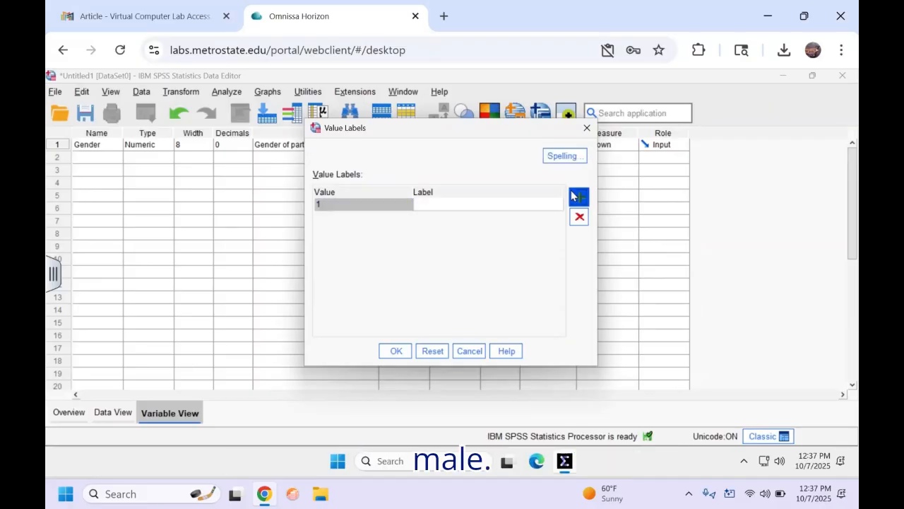
pyautogui.click(540, 205)
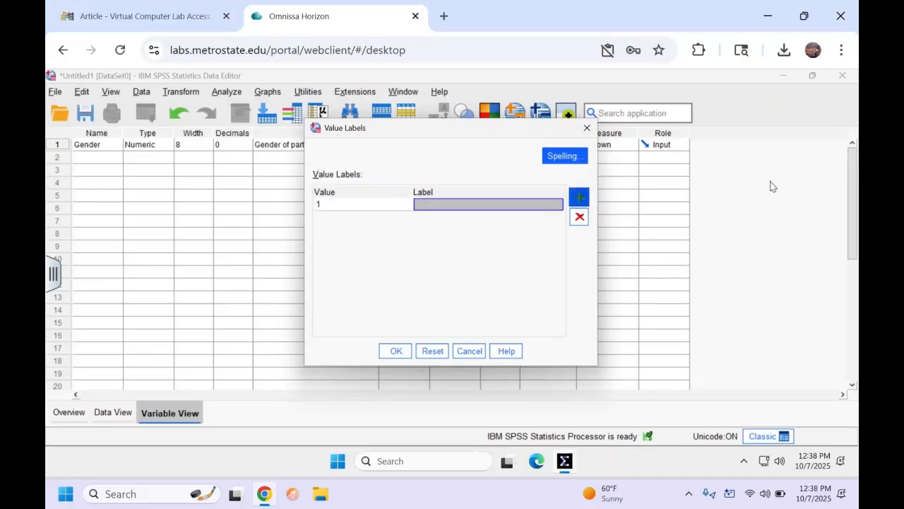
pyautogui.write('Male')
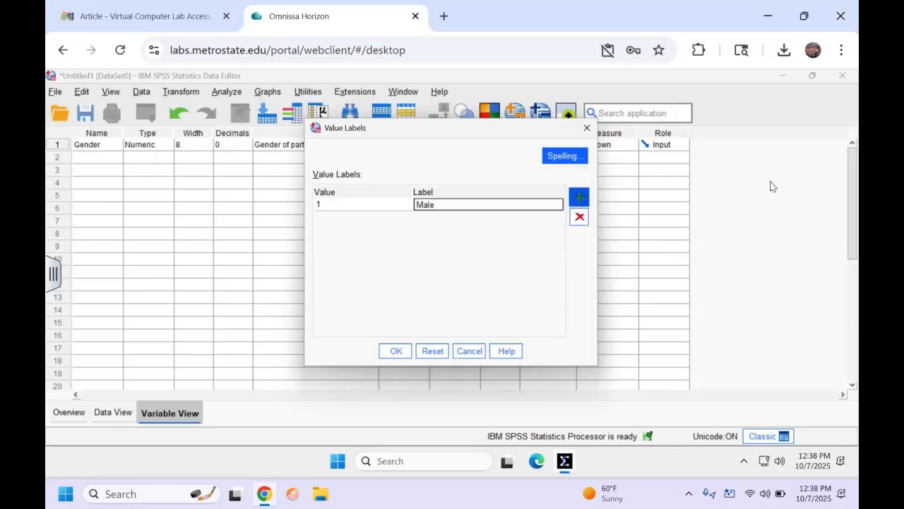
pyautogui.click(579, 199)
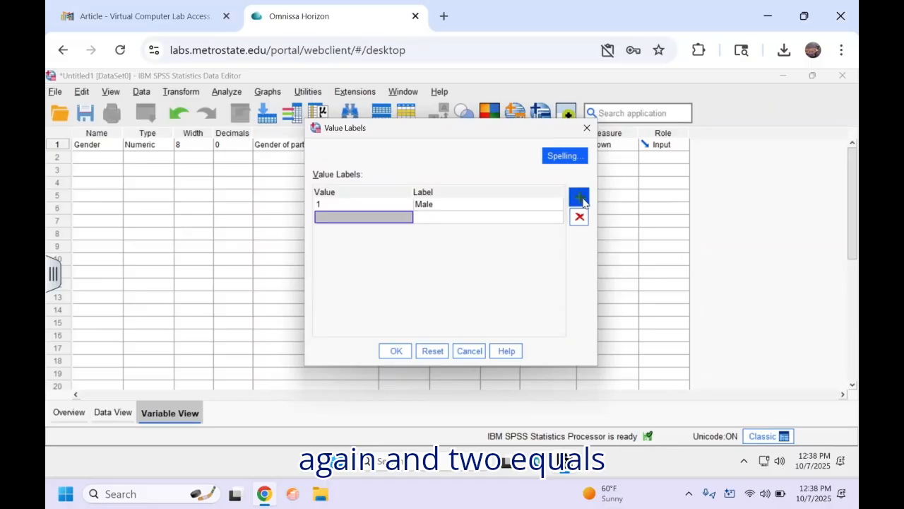
pyautogui.write('2')
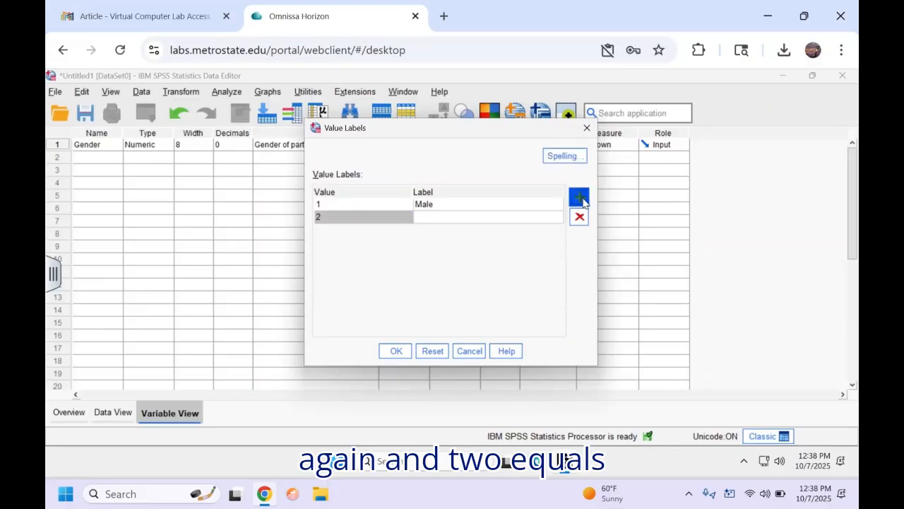
pyautogui.click(498, 217)
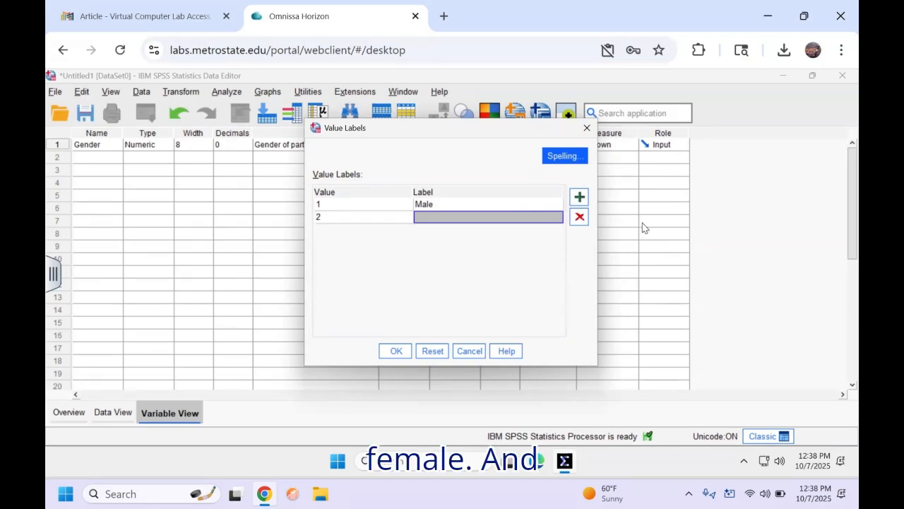
pyautogui.write('Female')
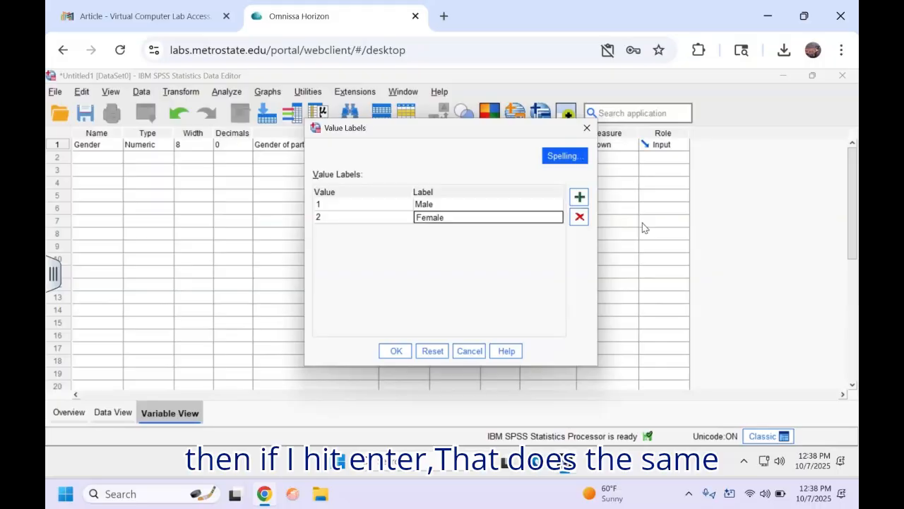
pyautogui.press('Return')
# Step: Add 3 = Nonbinary and 4 = Other, save the labels, then reopen them to review
pyautogui.click(512, 231)
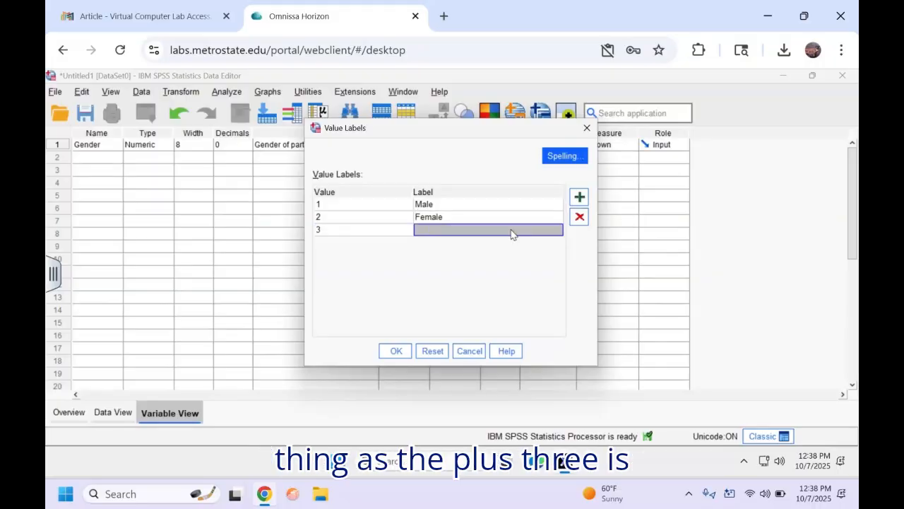
pyautogui.write('Nonbi')
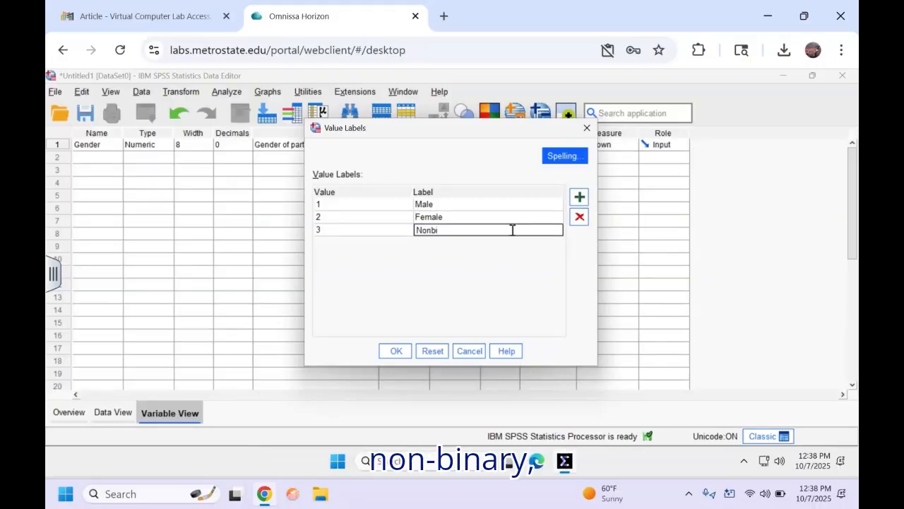
pyautogui.write('nary')
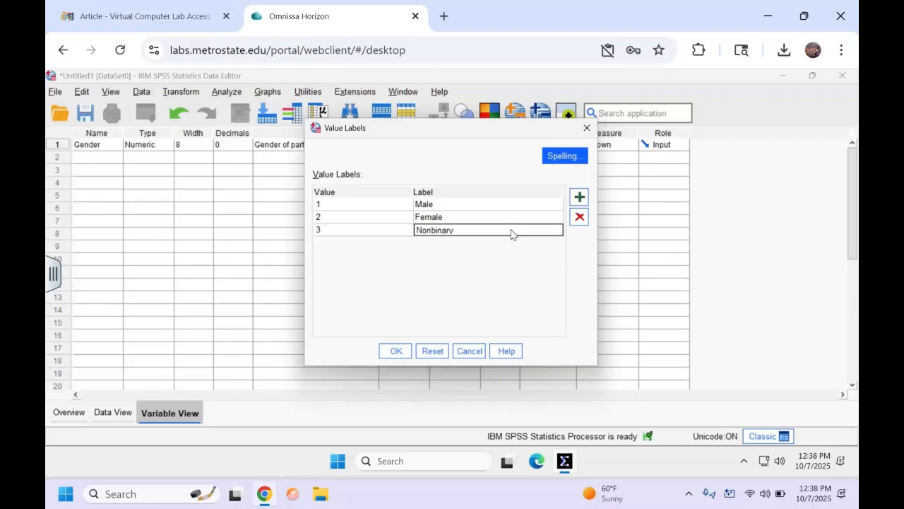
pyautogui.press('Return')
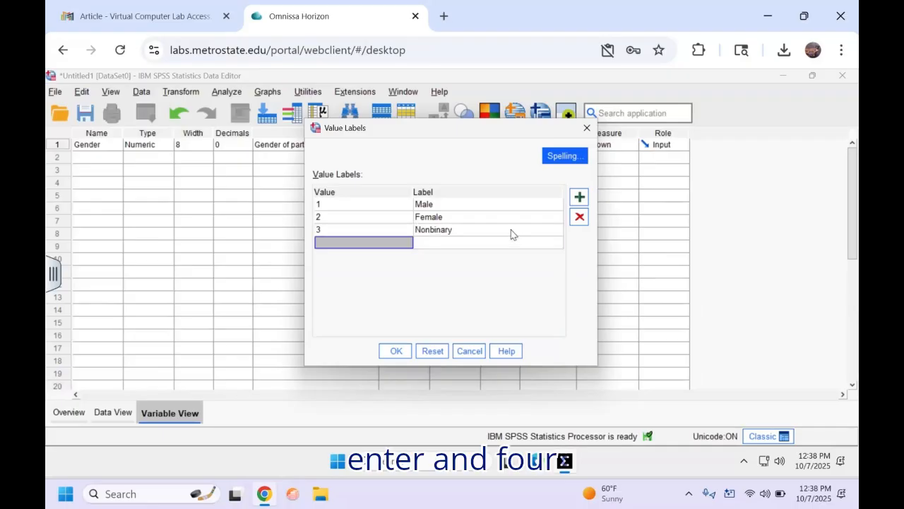
pyautogui.write('4')
pyautogui.press('Tab')
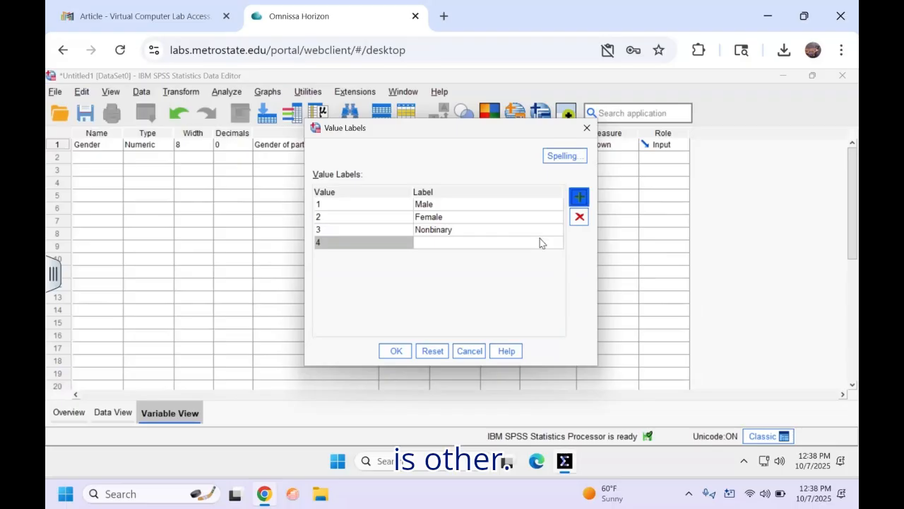
pyautogui.click(541, 242)
pyautogui.write('Other')
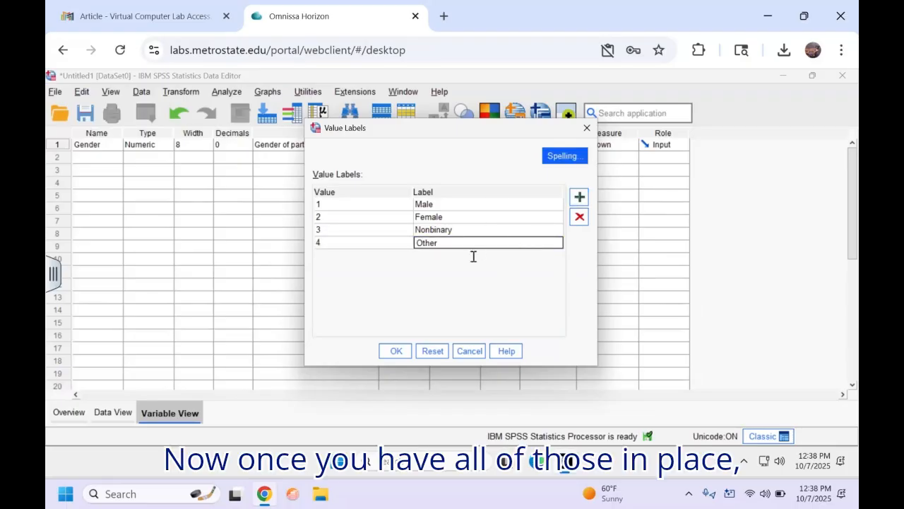
pyautogui.click(395, 351)
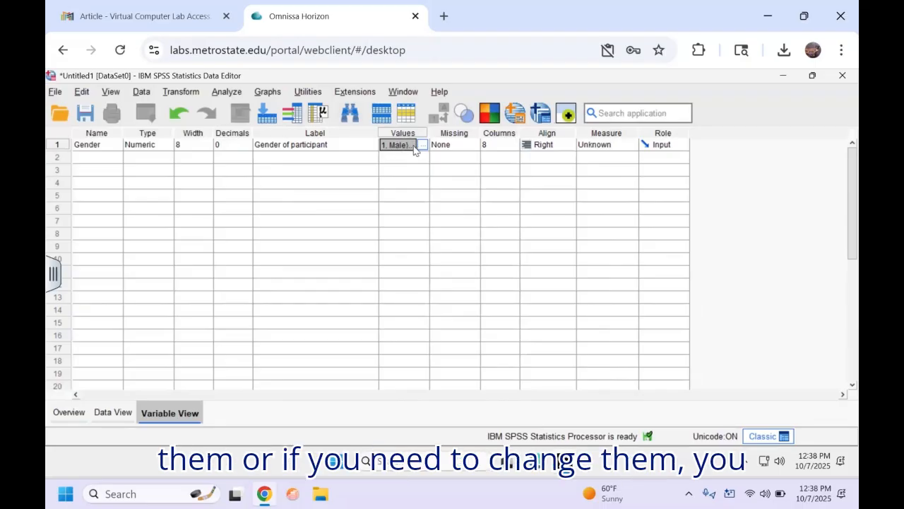
pyautogui.click(423, 145)
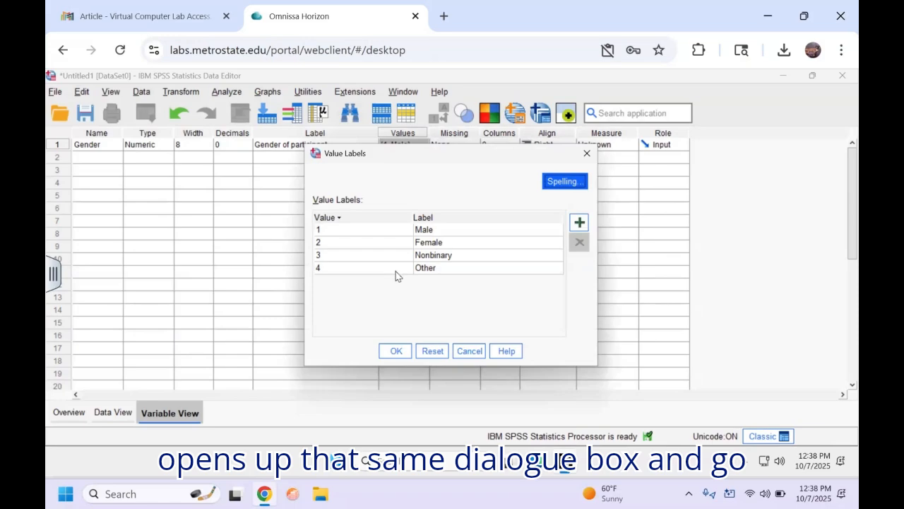
pyautogui.click(469, 351)
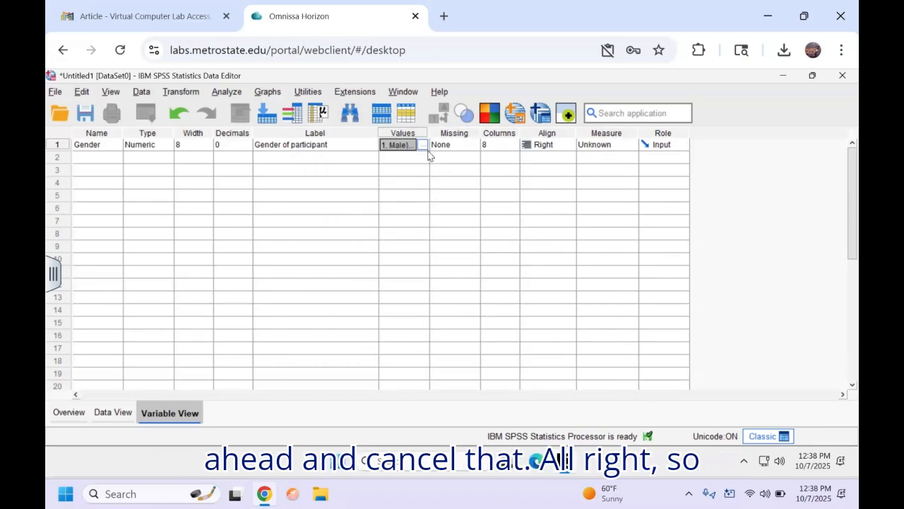
pyautogui.click(443, 150)
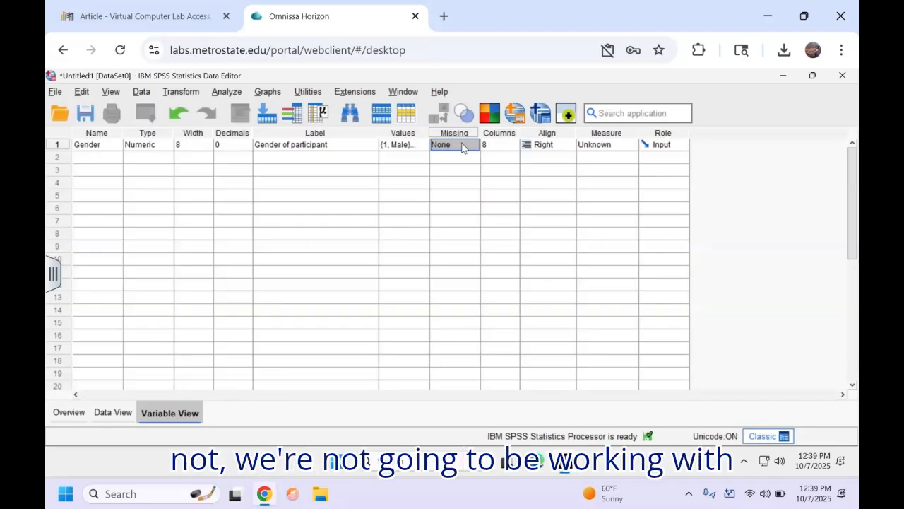
# Step: Leave Gender's Columns, Align and Role at defaults and set its Measure to Scale
pyautogui.press('Tab')
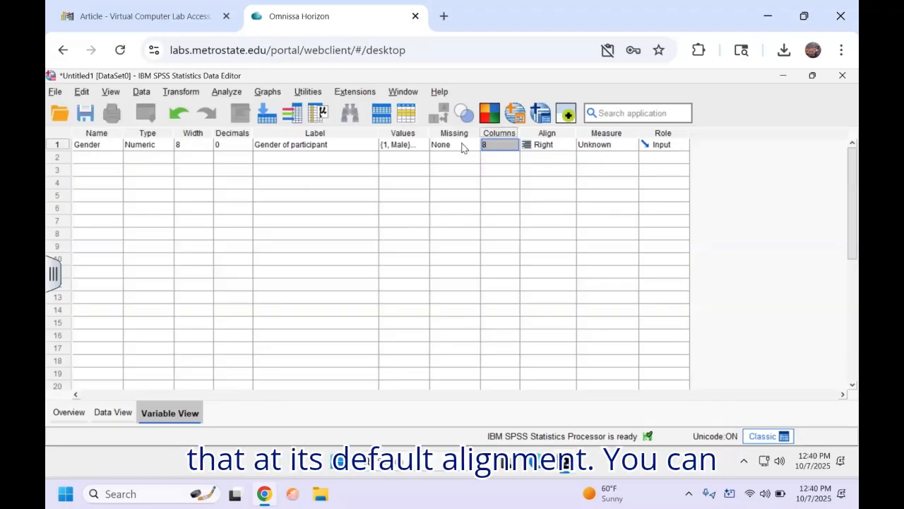
pyautogui.press('Tab')
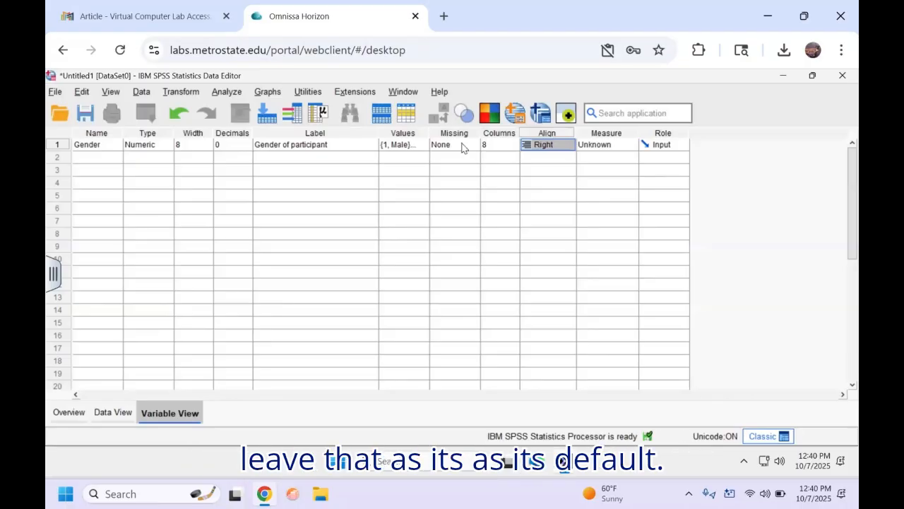
pyautogui.press('Tab')
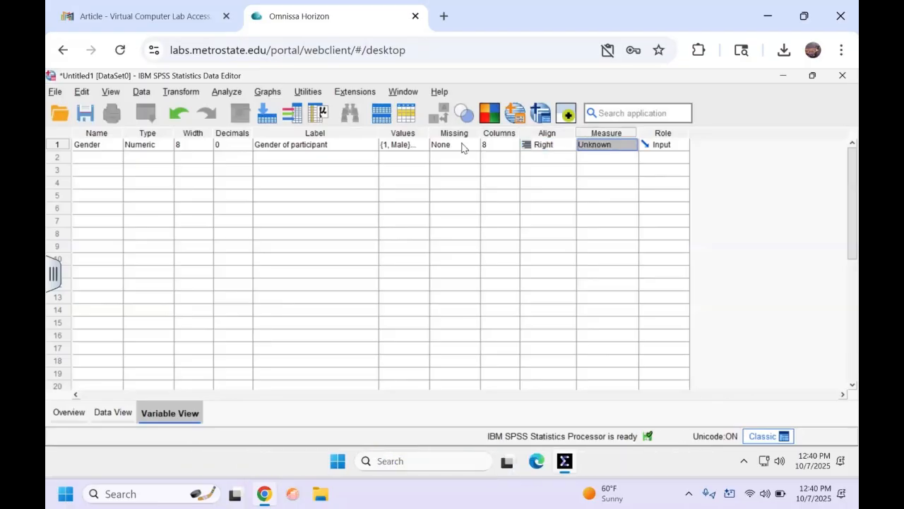
pyautogui.click(630, 146)
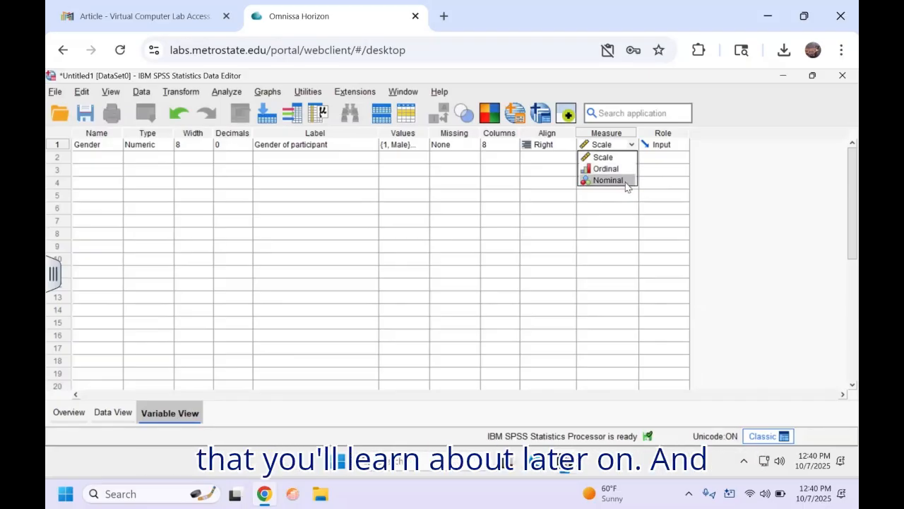
pyautogui.click(664, 134)
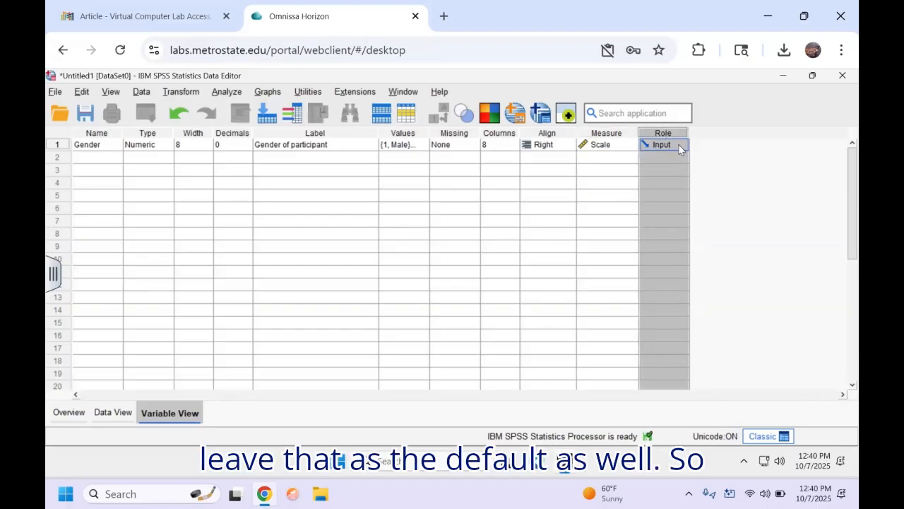
pyautogui.click(99, 161)
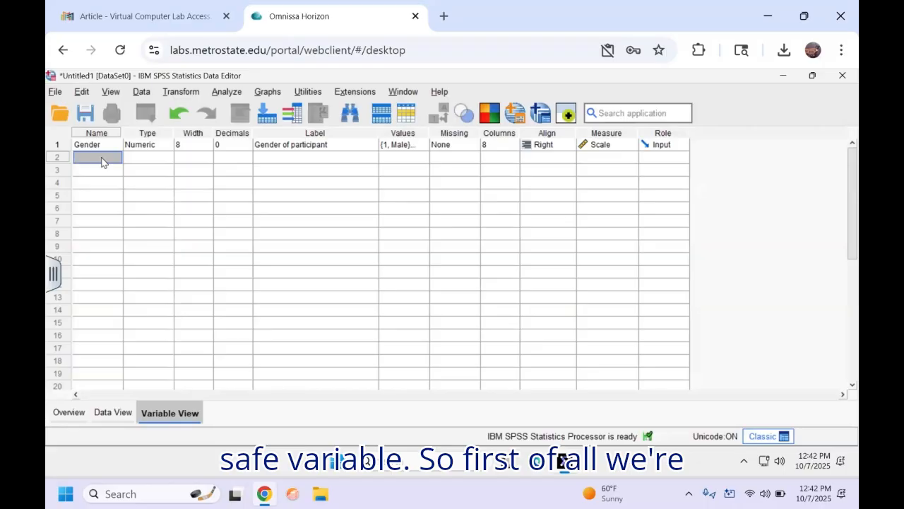
# Step: Name the row 2 variable How_Safe and type its label about walking alone at night
pyautogui.write('How')
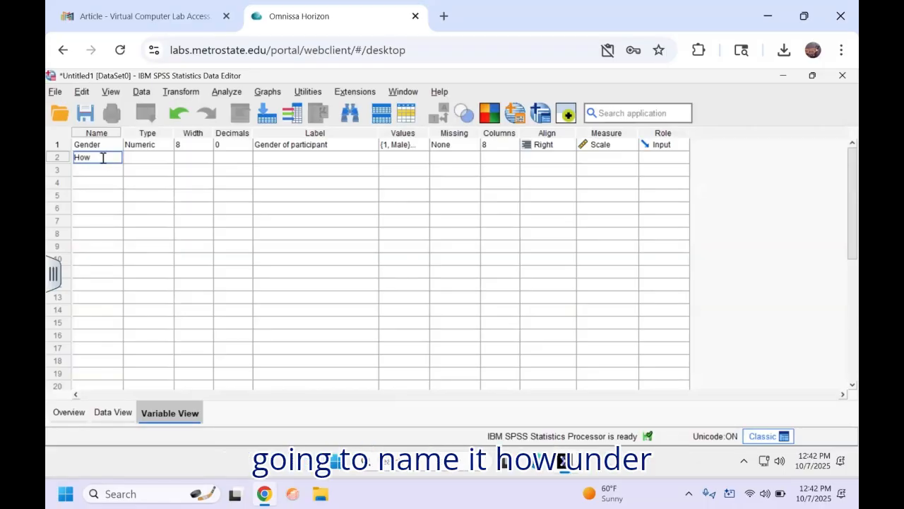
pyautogui.write('_Safe')
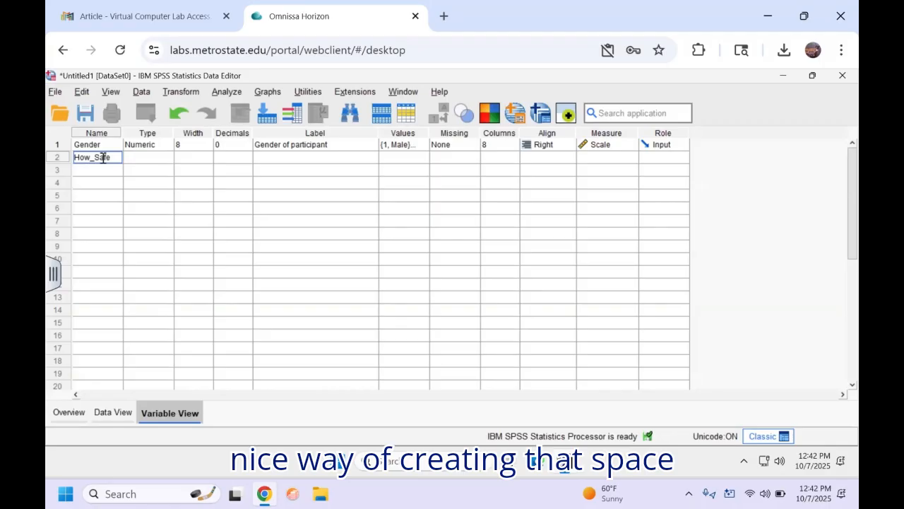
pyautogui.press('Tab')
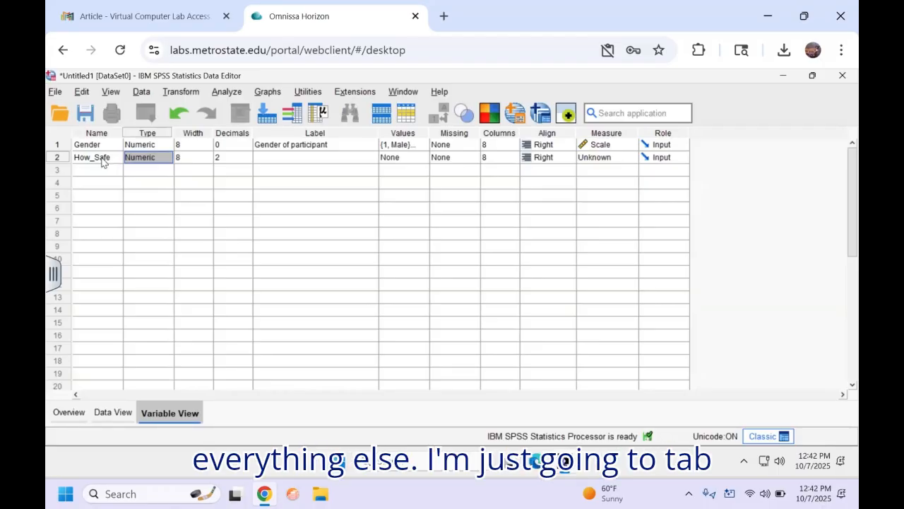
pyautogui.press('Tab')
pyautogui.press('Tab')
pyautogui.press('Tab')
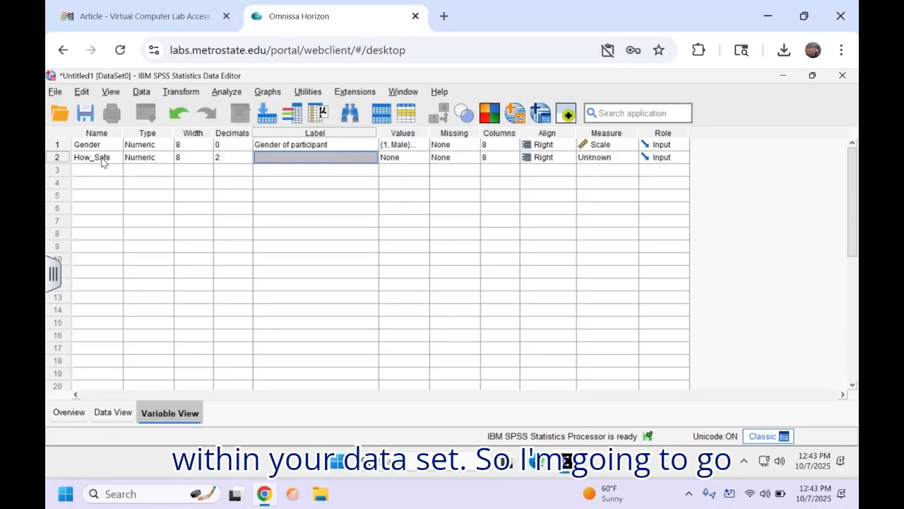
pyautogui.write('How')
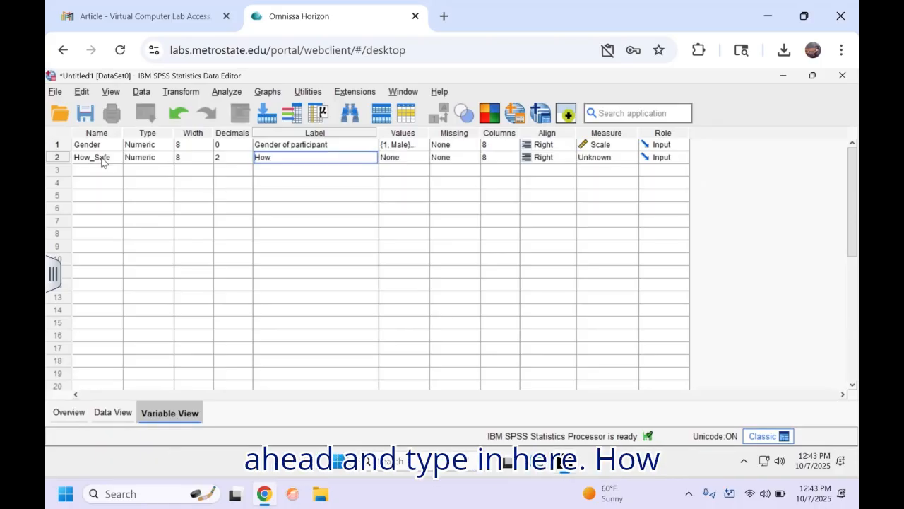
pyautogui.write(' safe ')
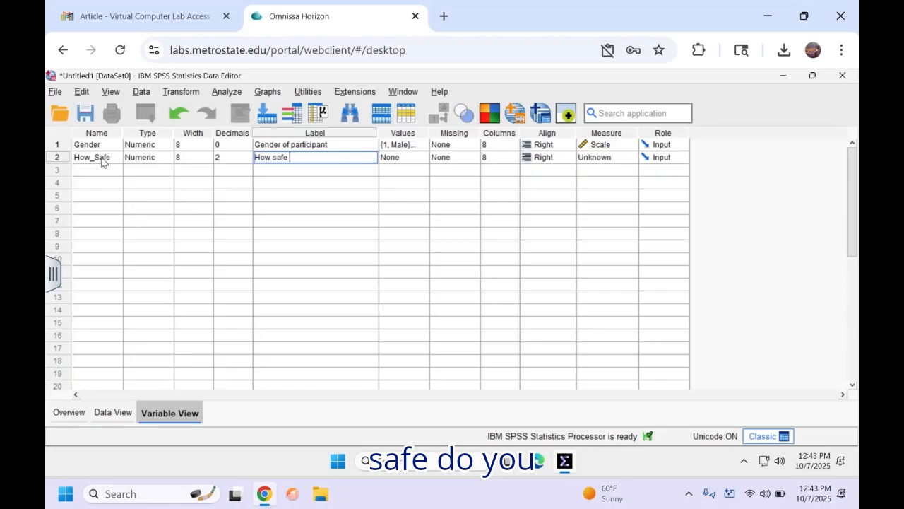
pyautogui.write('do you feel ')
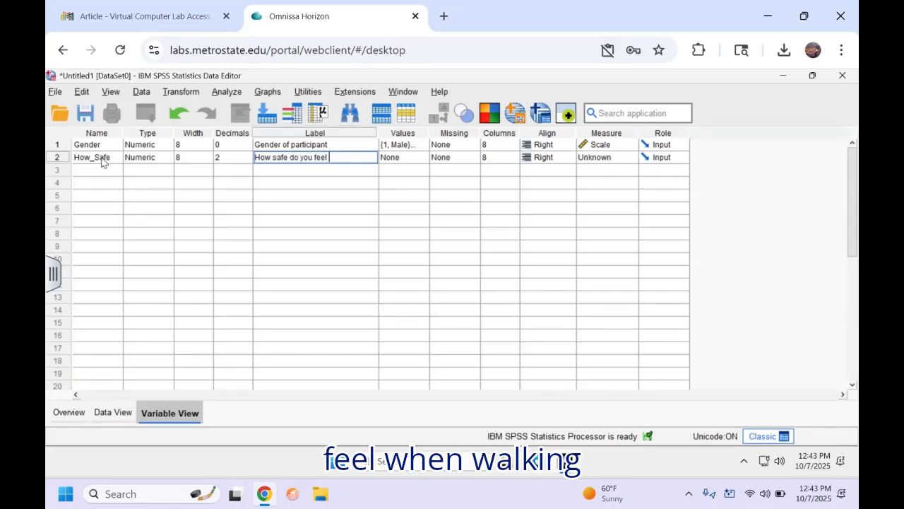
pyautogui.write('when walking')
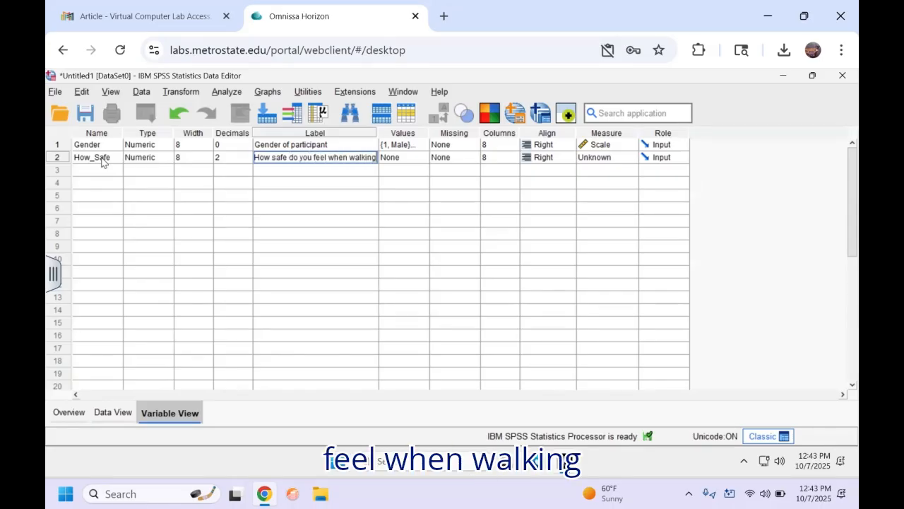
pyautogui.write(' alone a')
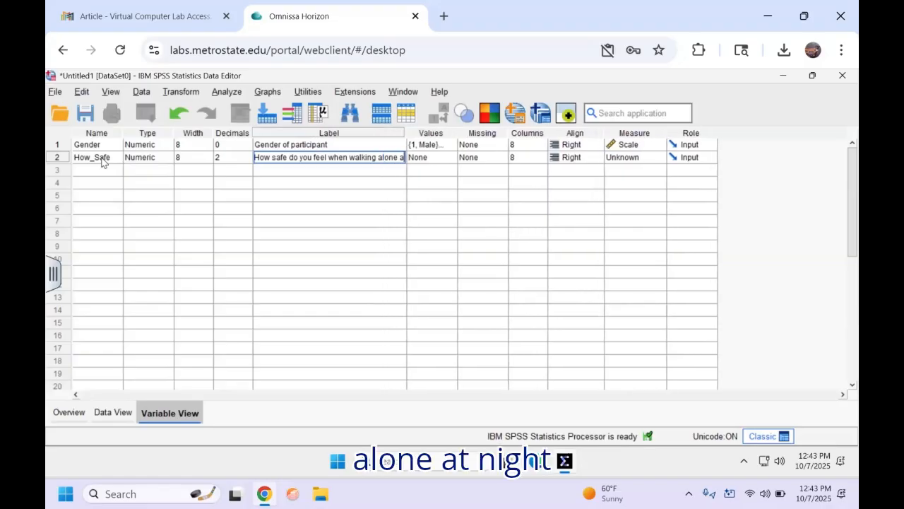
pyautogui.write('t night in')
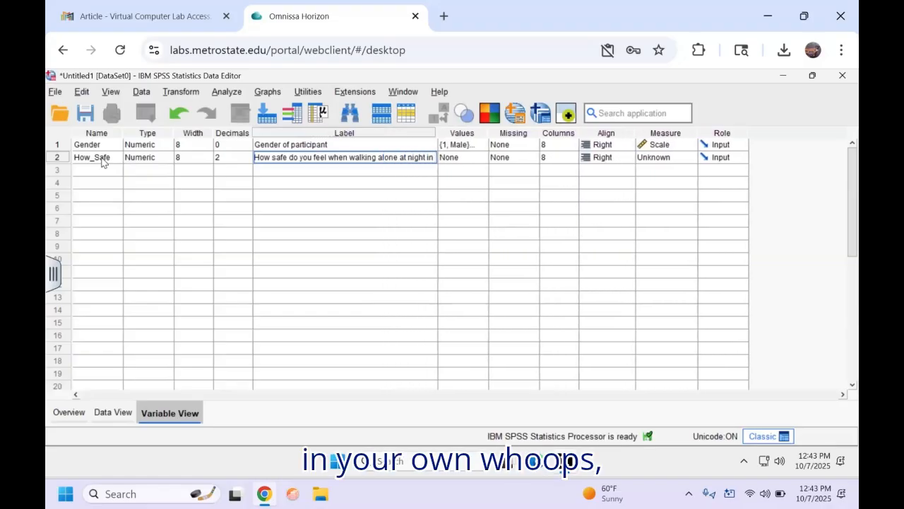
pyautogui.write(' your ')
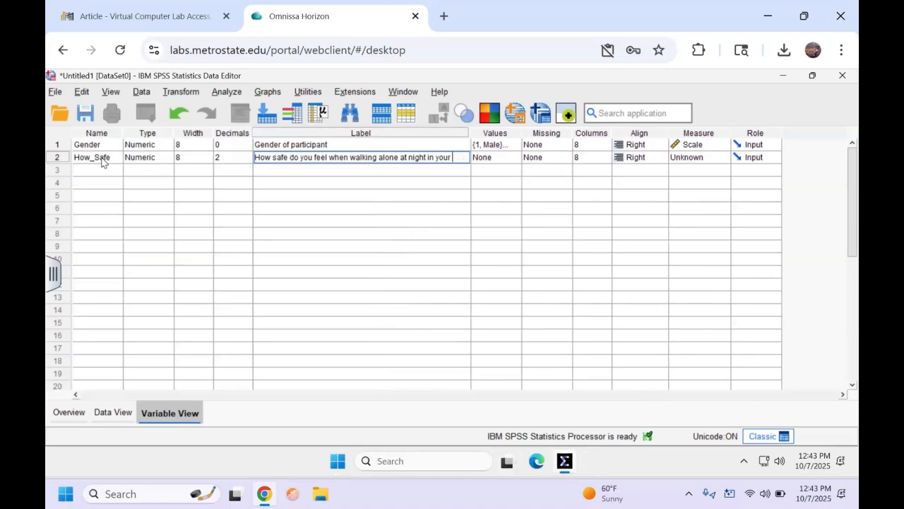
pyautogui.write('own ne')
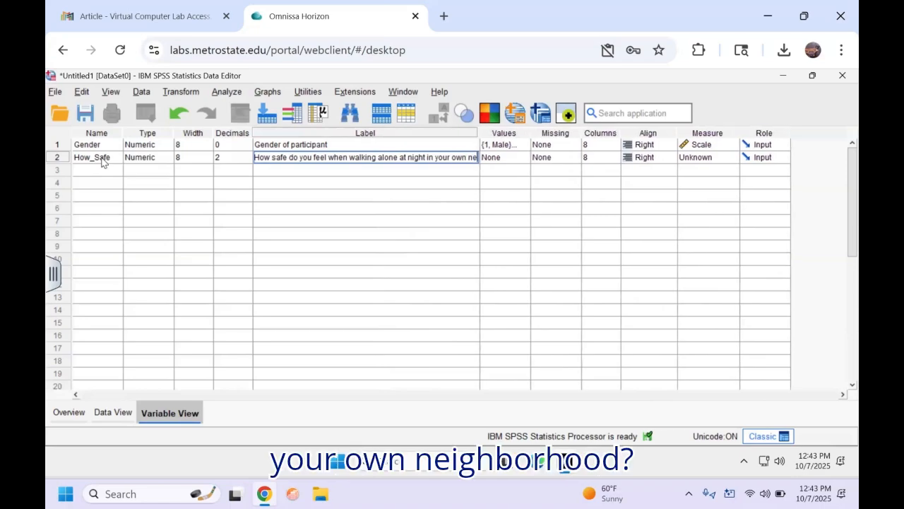
pyautogui.write('ighborhoo')
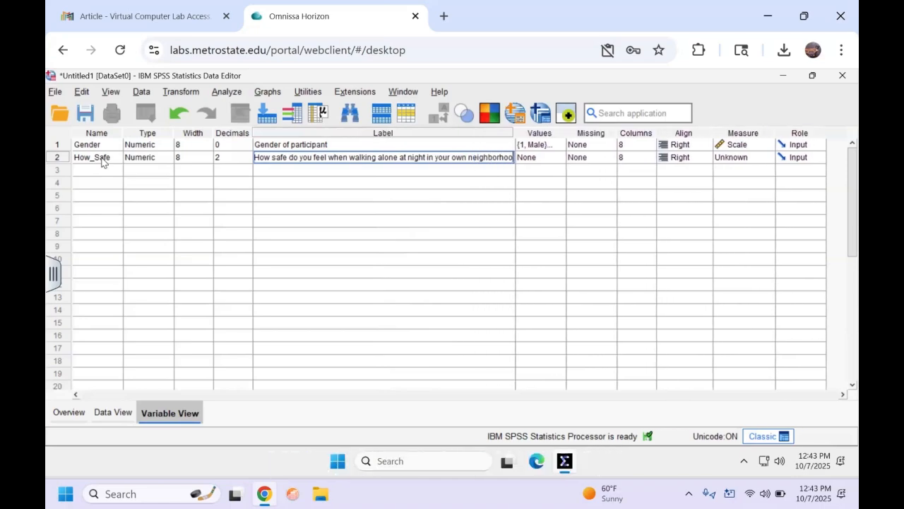
pyautogui.write('d?')
# Step: Open How_Safe's Value Labels dialog and add 4 = Very Safe and 3 = Safe
pyautogui.press('Tab')
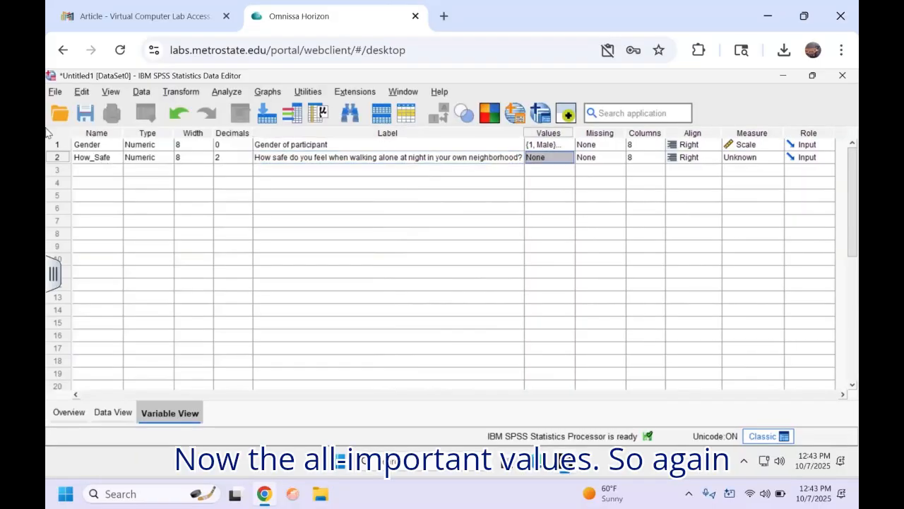
pyautogui.click(568, 161)
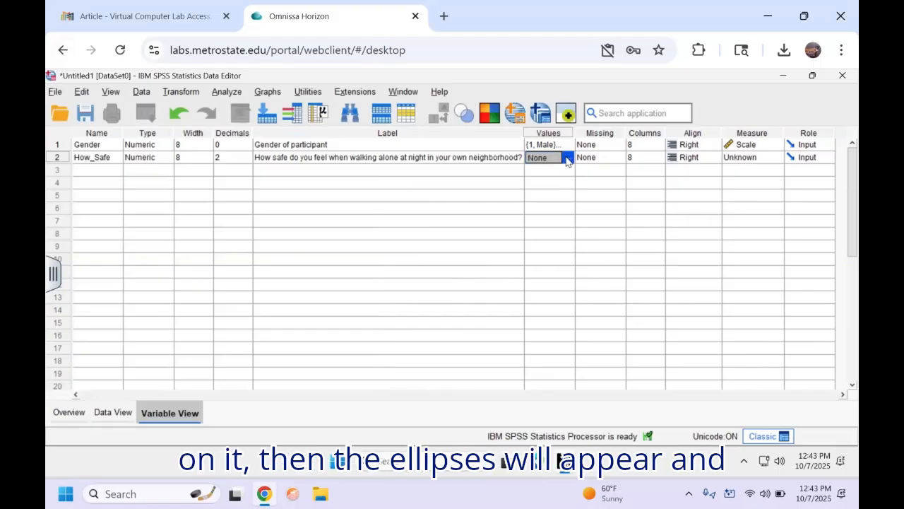
pyautogui.click(567, 158)
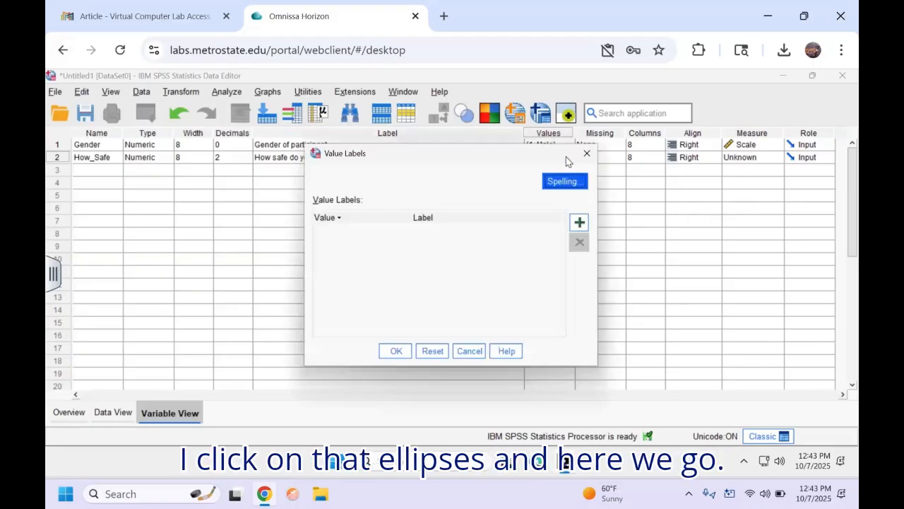
pyautogui.click(580, 223)
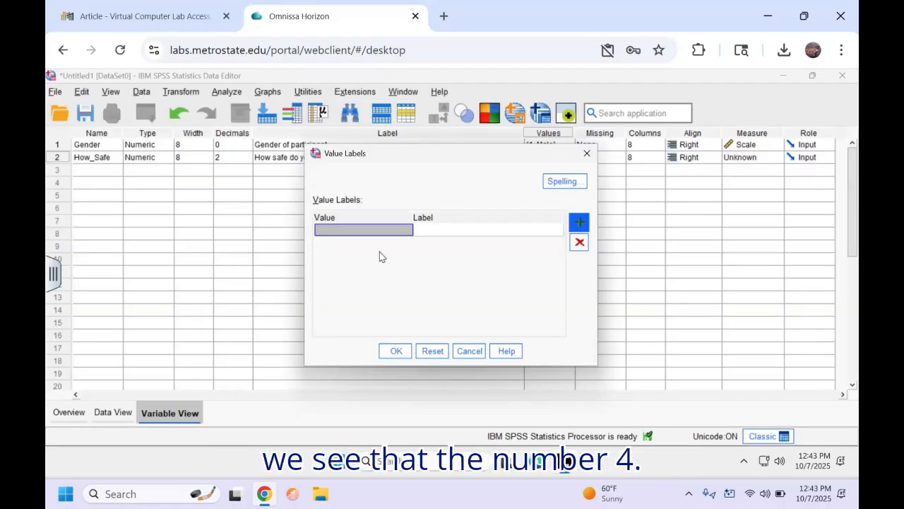
pyautogui.write('4')
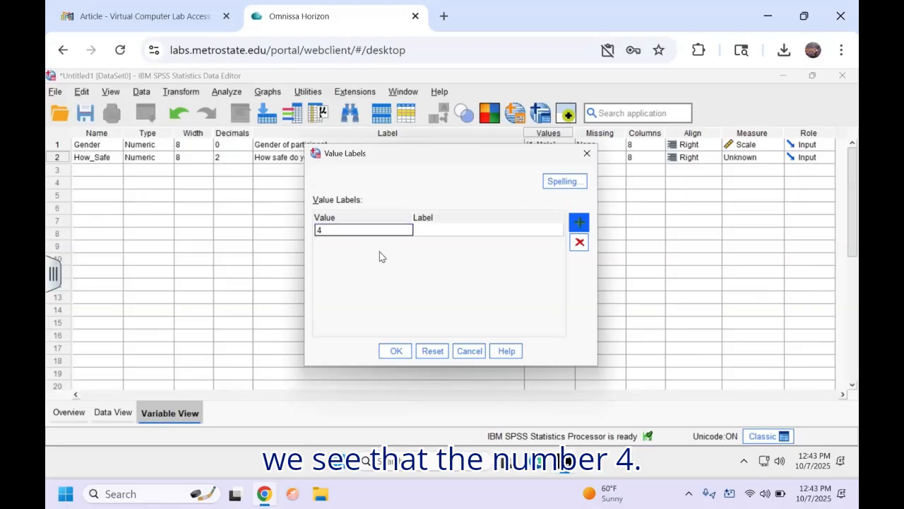
pyautogui.click(444, 231)
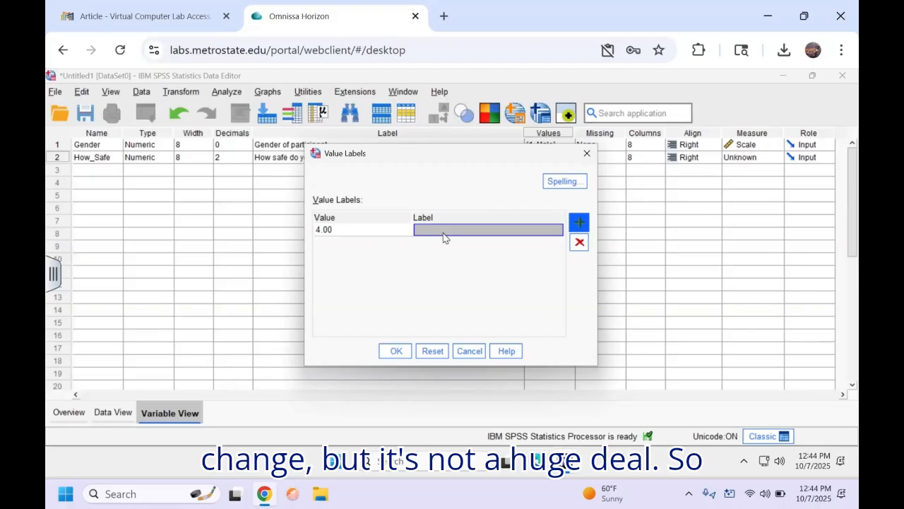
pyautogui.write('Very')
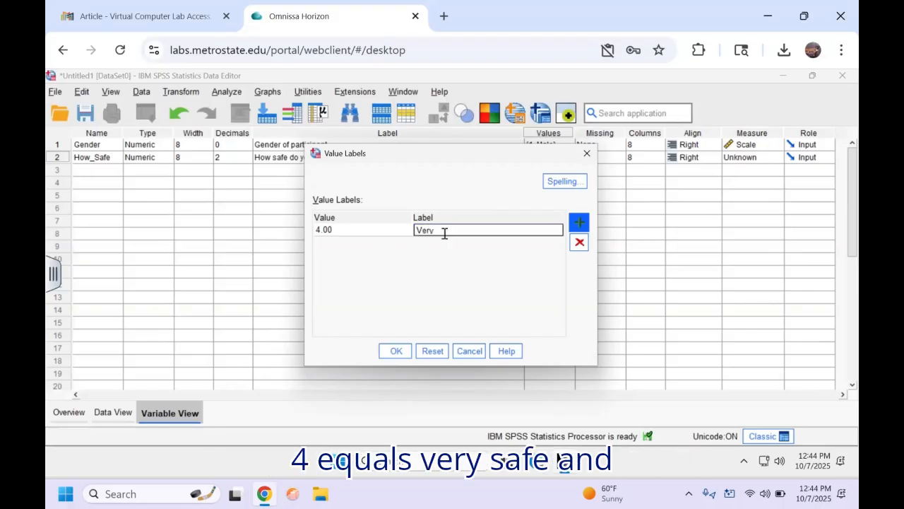
pyautogui.write(' Safe')
pyautogui.press('Return')
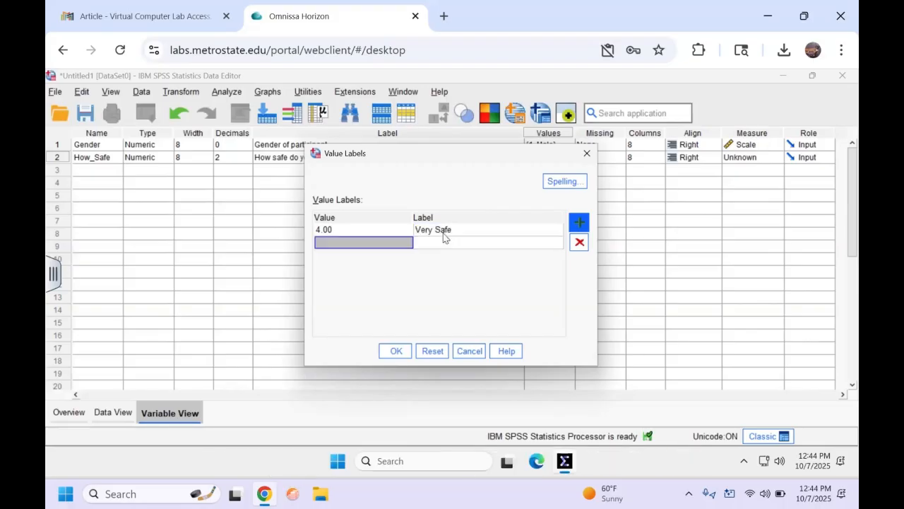
pyautogui.write('3')
pyautogui.press('Return')
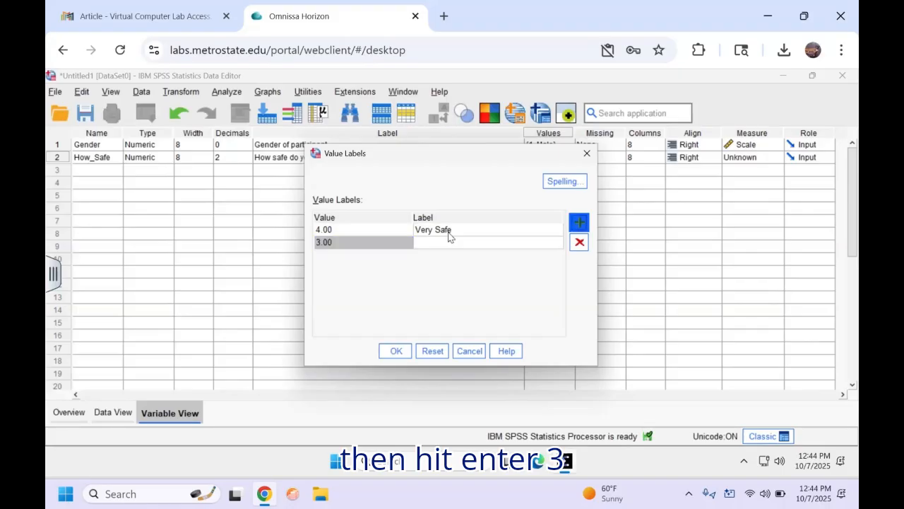
pyautogui.click(443, 248)
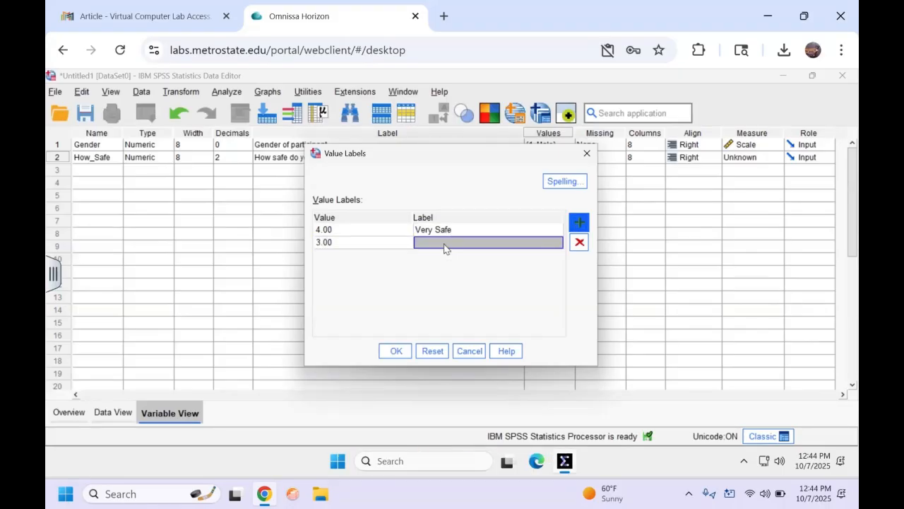
pyautogui.write('Safe')
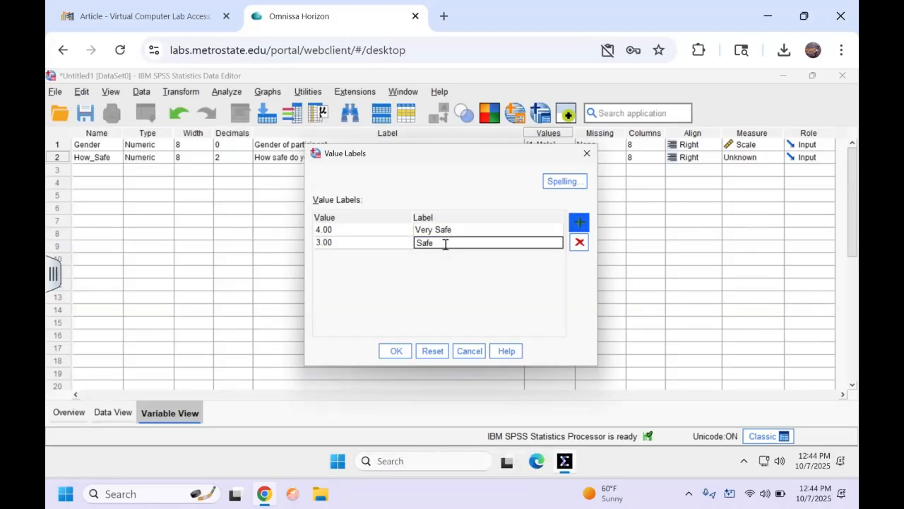
pyautogui.press('Return')
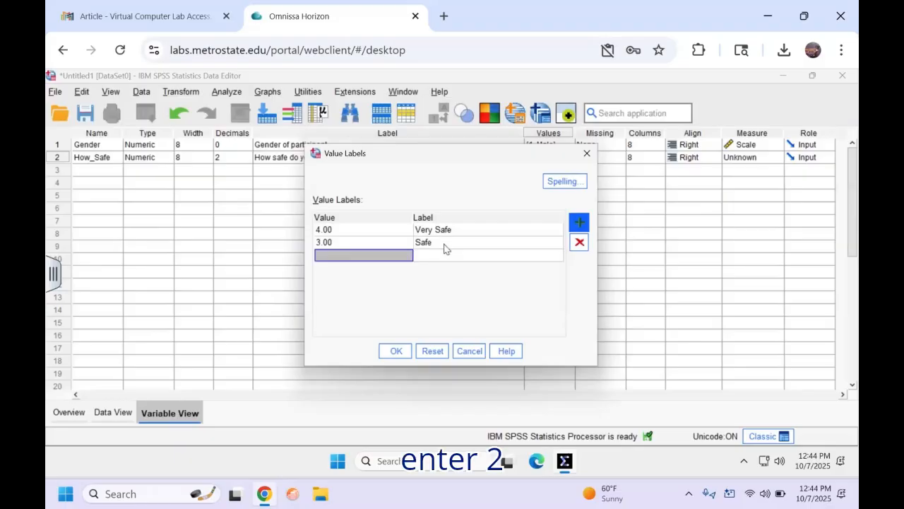
# Step: Add 2 = Unsafe, 1 = Very Unsafe and 0 = No Response, then confirm the labels
pyautogui.write('2')
pyautogui.press('Return')
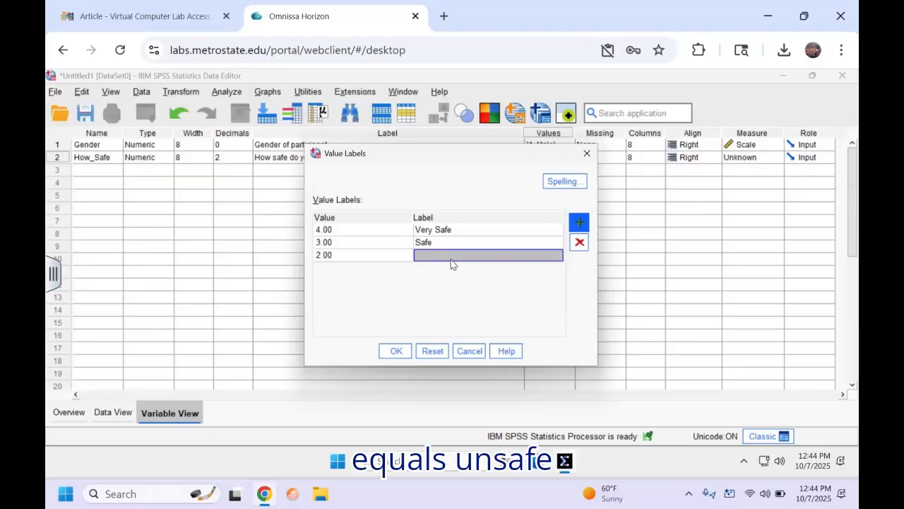
pyautogui.write('Unsafe')
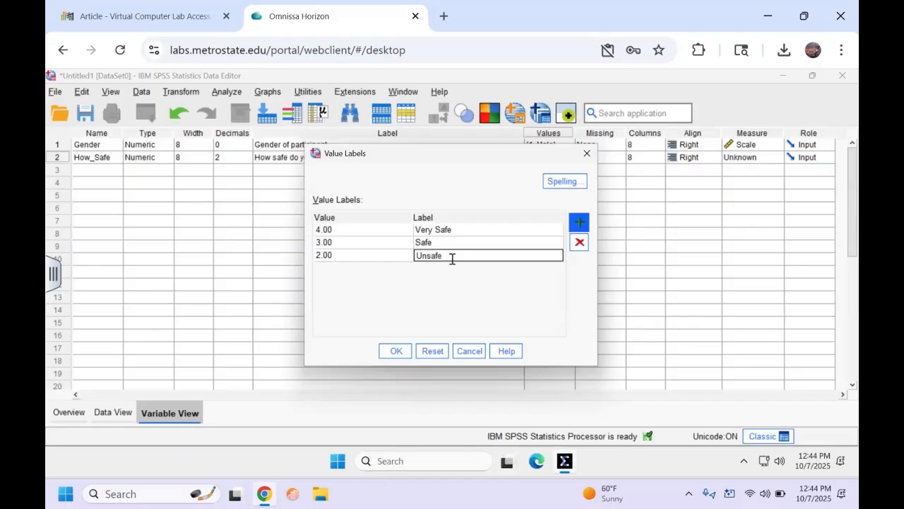
pyautogui.press('Return')
pyautogui.write('1')
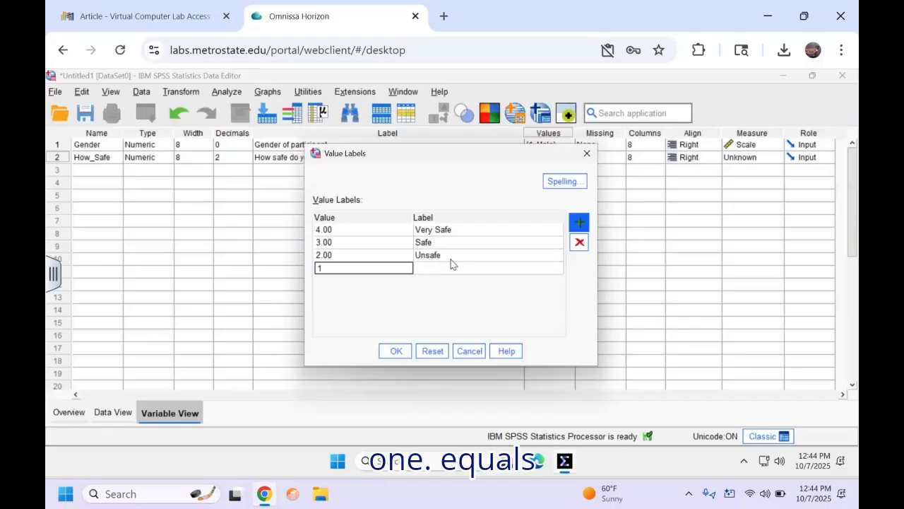
pyautogui.press('Tab')
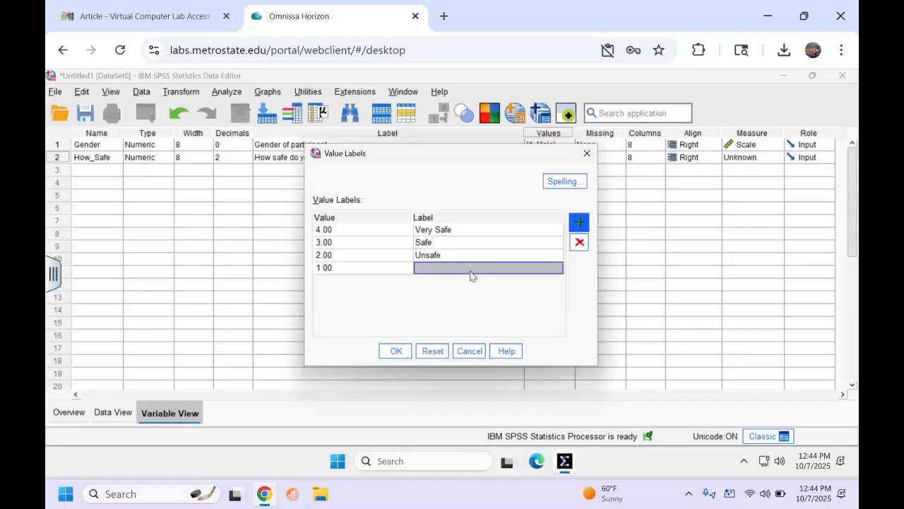
pyautogui.write('Ve')
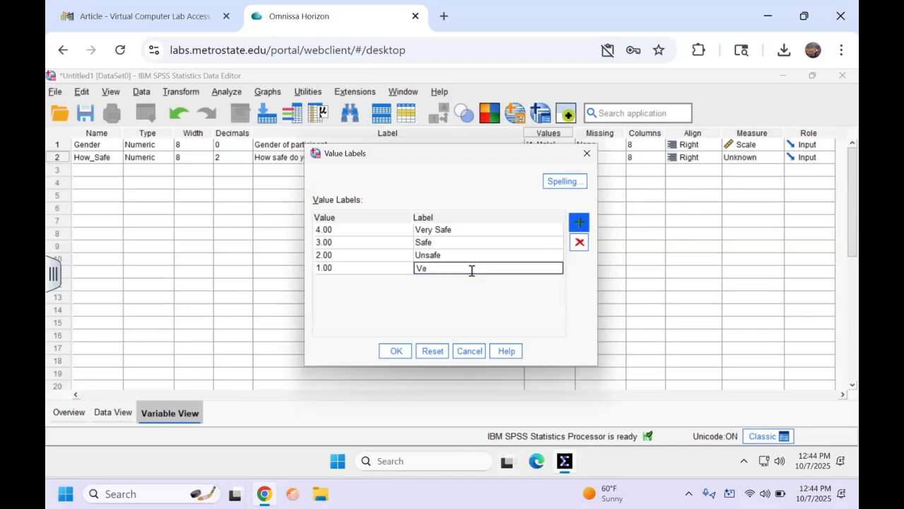
pyautogui.write('ry Unsafe')
pyautogui.press('Return')
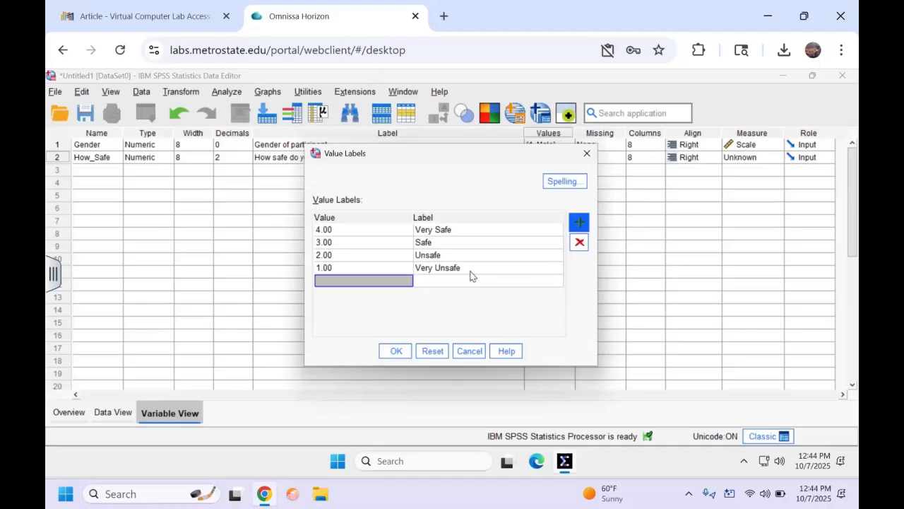
pyautogui.write('0')
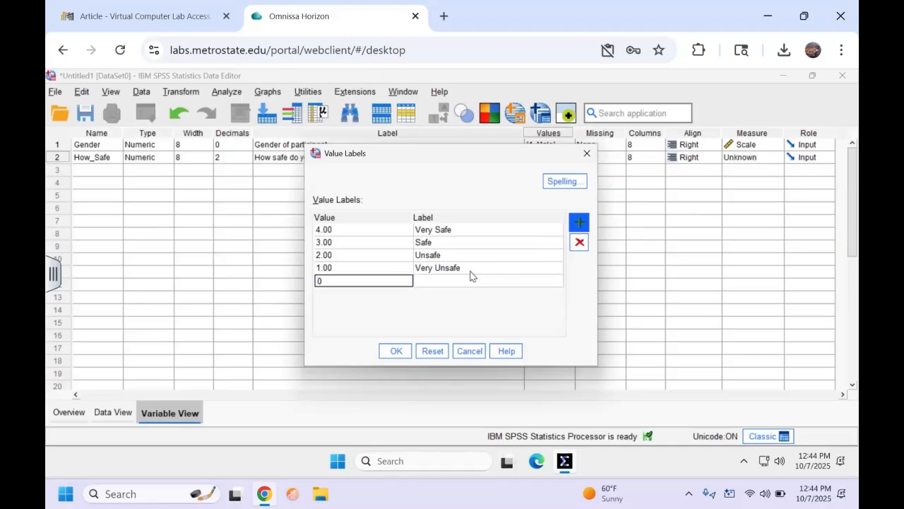
pyautogui.click(467, 281)
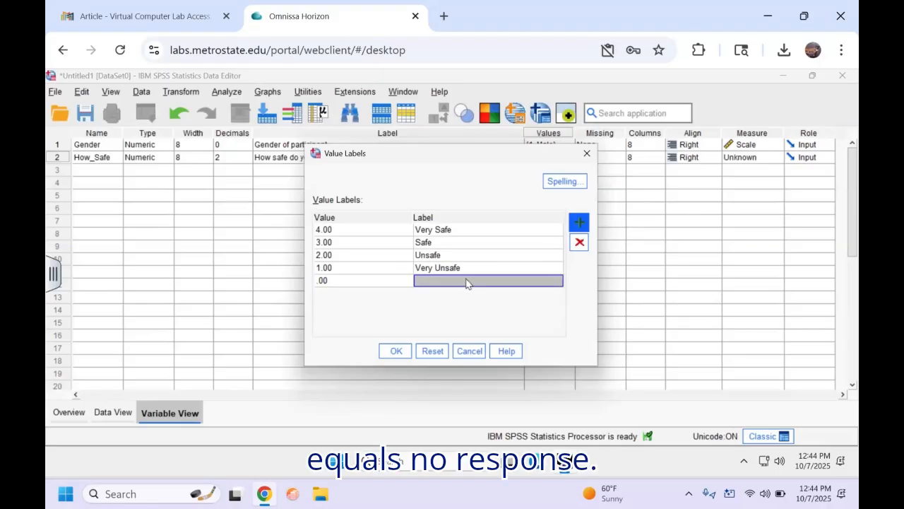
pyautogui.write('No Res')
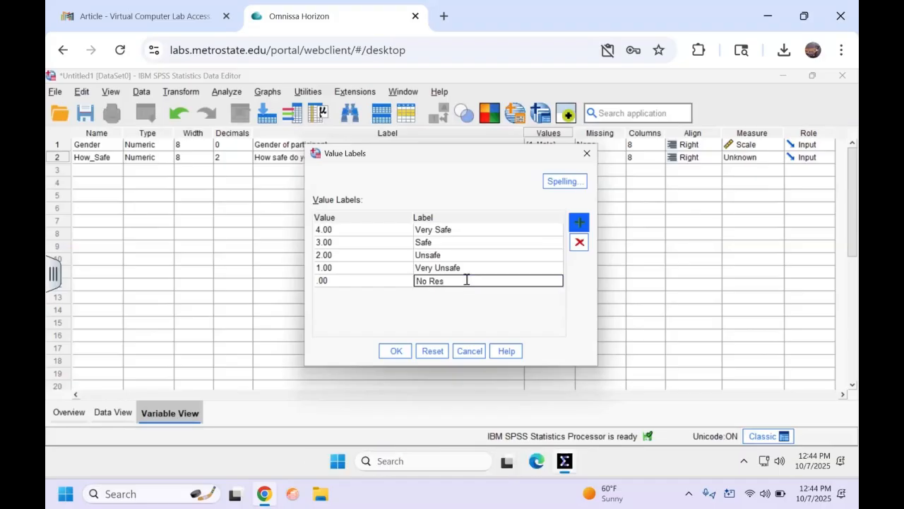
pyautogui.write('ponse')
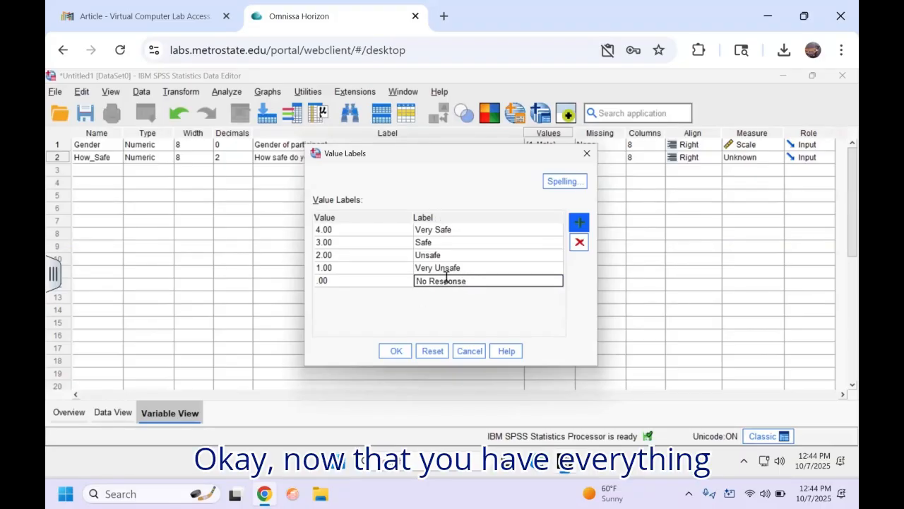
pyautogui.click(395, 350)
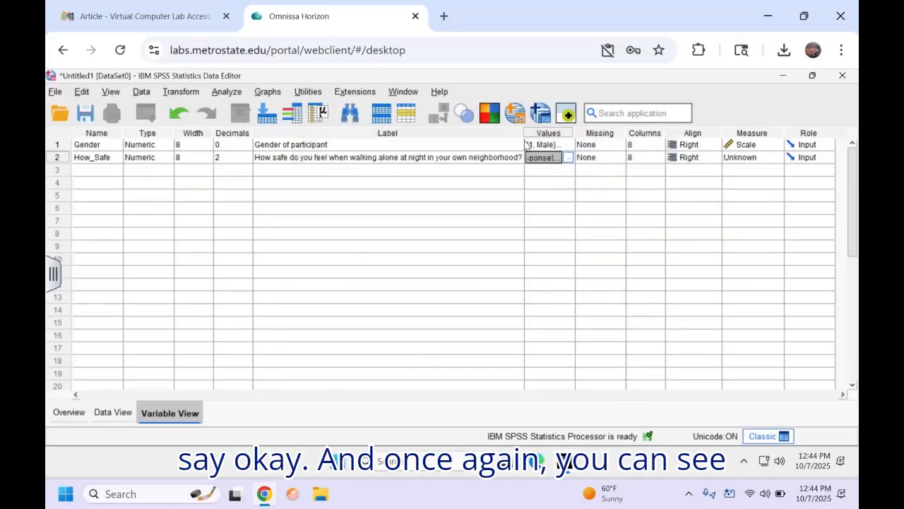
# Step: Widen the Values column, review How_Safe's value labels, then narrow the column to show Measure
pyautogui.click(579, 145)
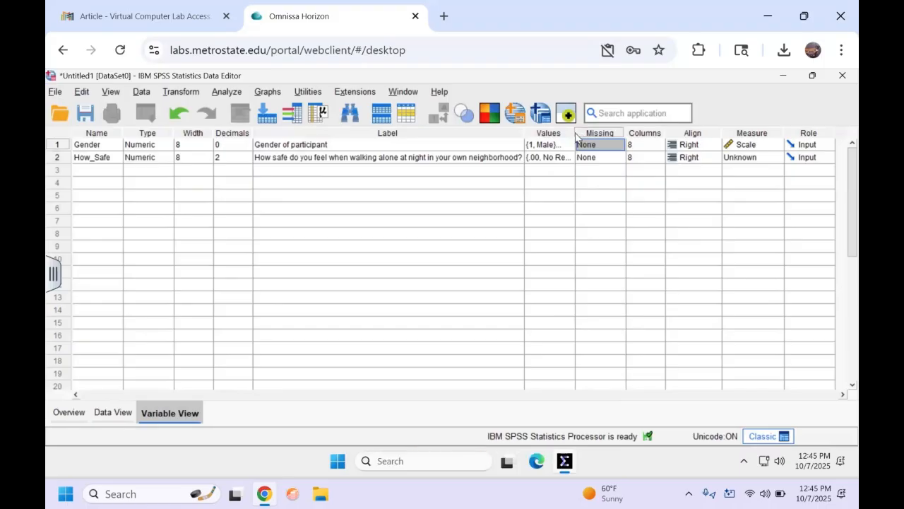
pyautogui.moveTo(573, 133); pyautogui.dragTo(690, 132)
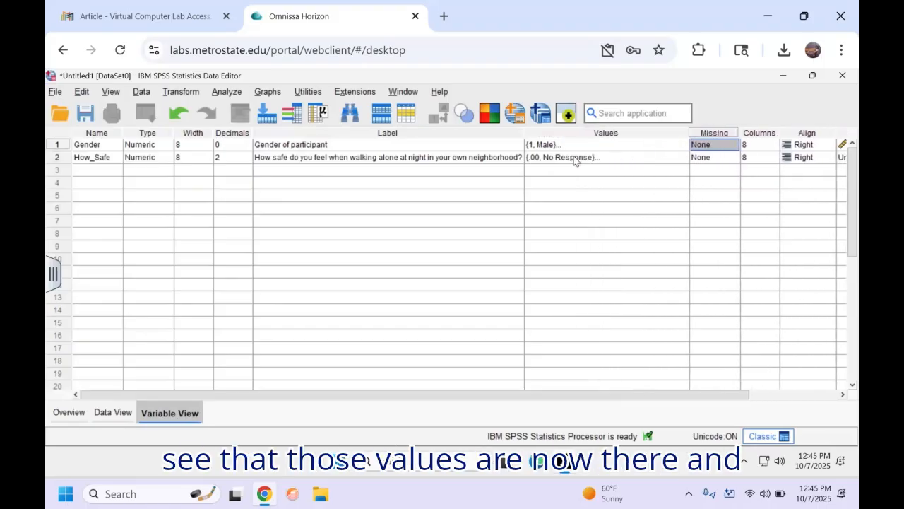
pyautogui.click(624, 161)
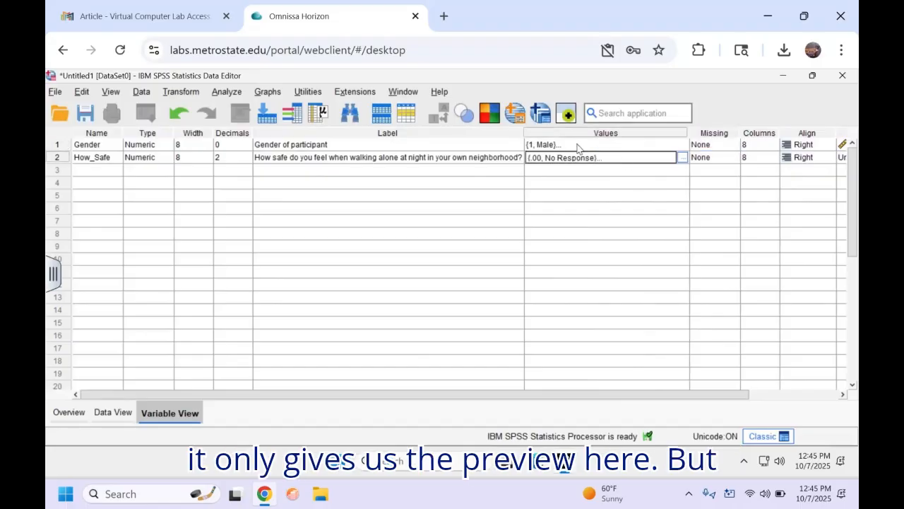
pyautogui.click(682, 158)
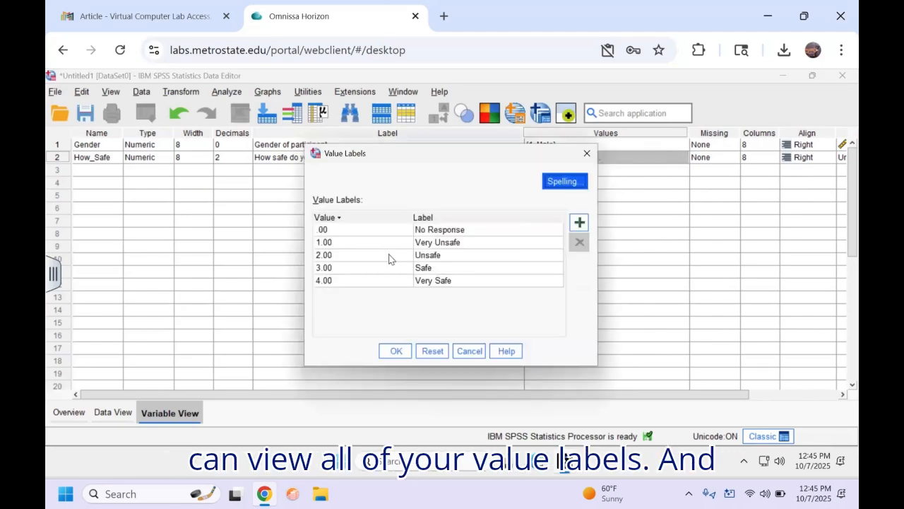
pyautogui.click(587, 153)
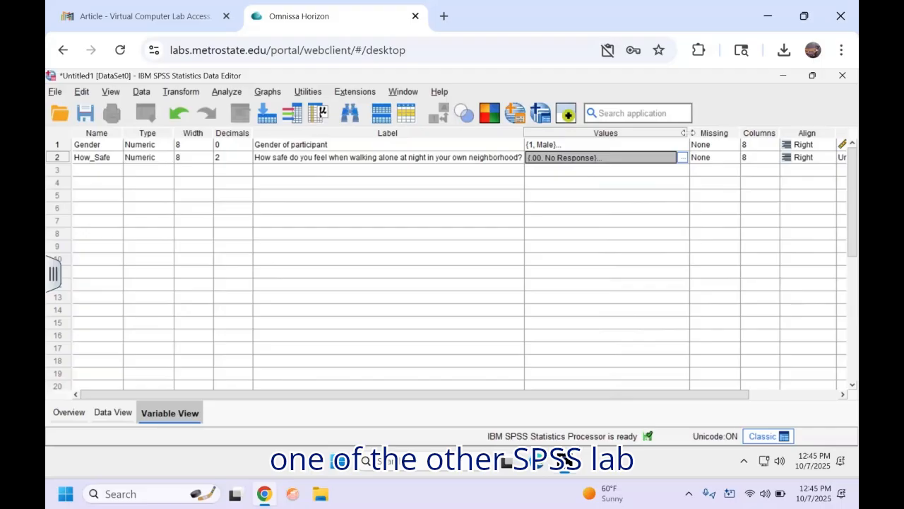
pyautogui.moveTo(683, 132); pyautogui.dragTo(620, 133)
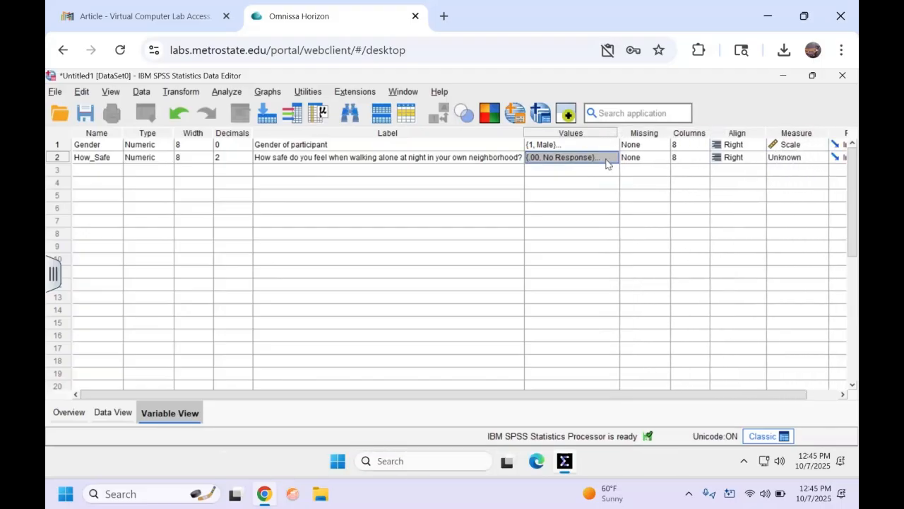
# Step: Choose Nominal in Gender's Measure dropdown and Ordinal in How_Safe's Measure dropdown
pyautogui.click(801, 148)
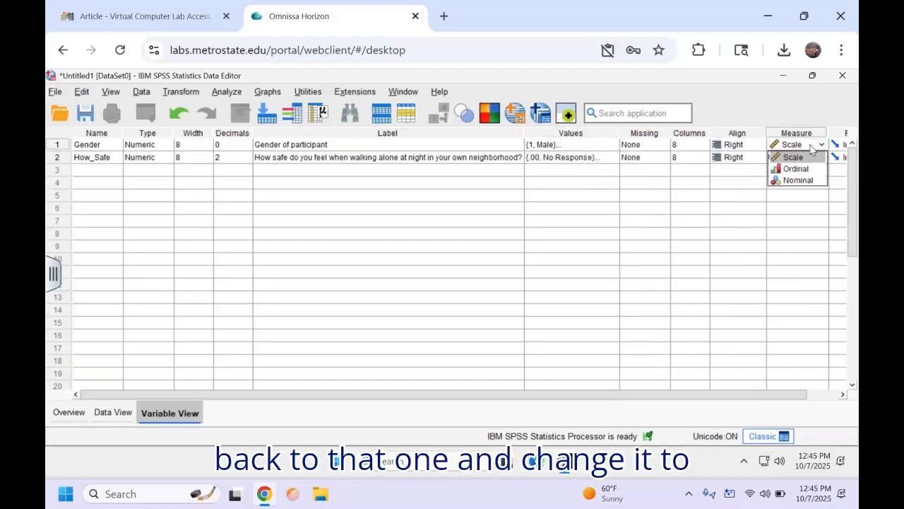
pyautogui.click(800, 182)
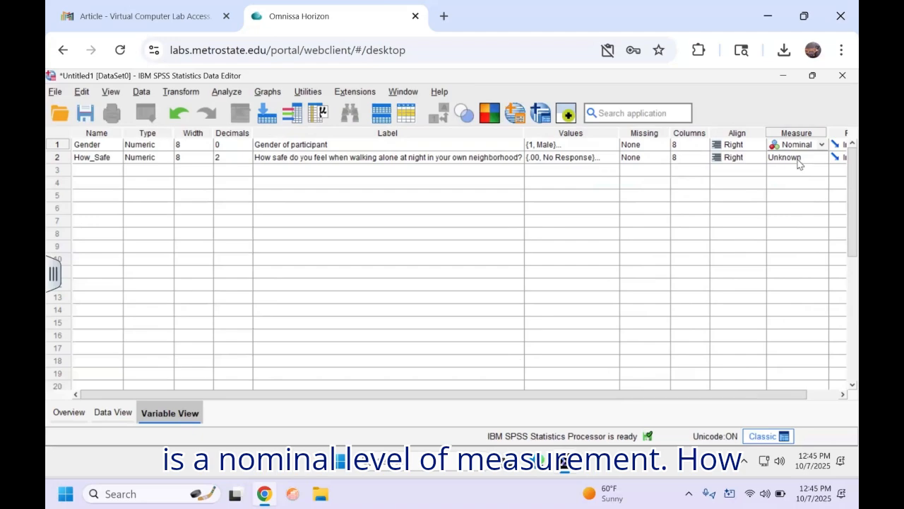
pyautogui.click(800, 161)
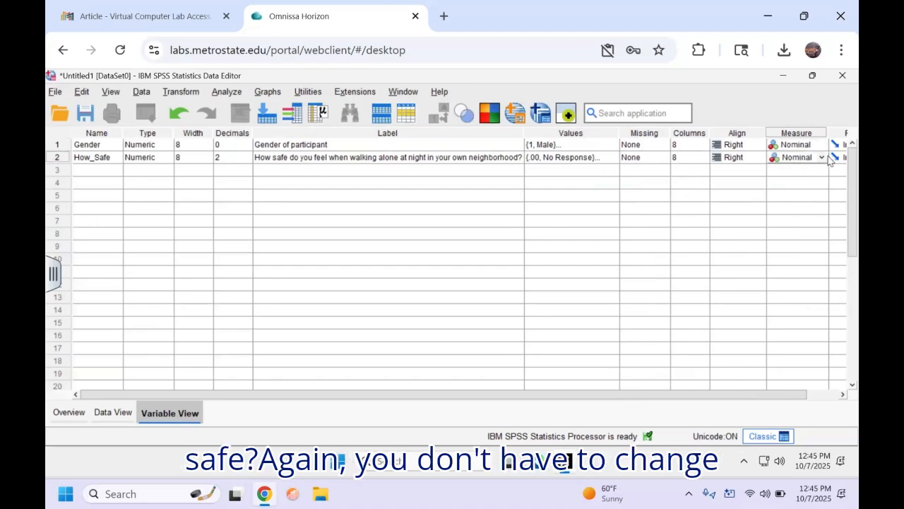
pyautogui.click(823, 158)
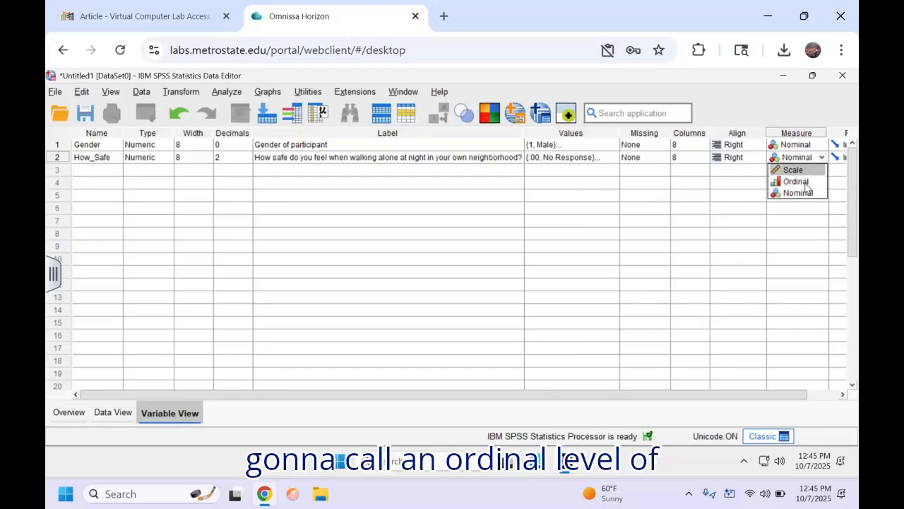
pyautogui.click(806, 185)
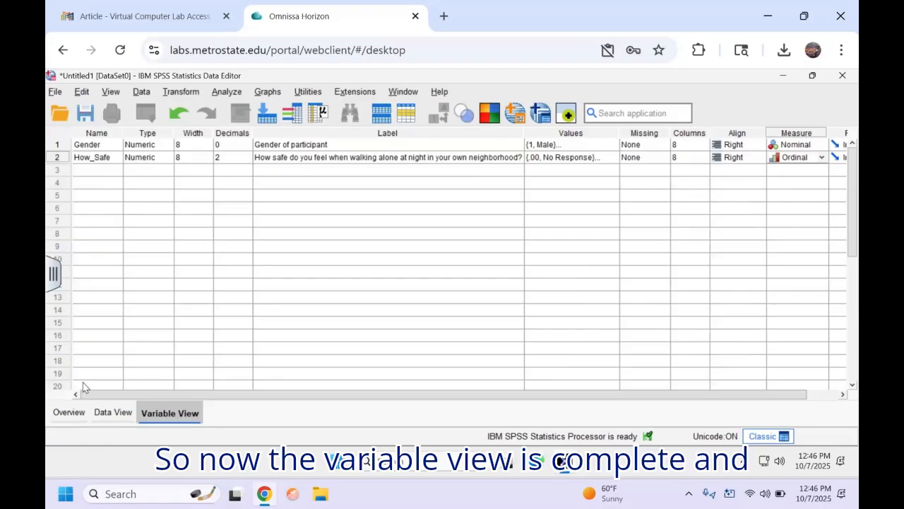
# Step: Switch to Data View, widen the Gender column, and select the first Gender cell
pyautogui.click(115, 413)
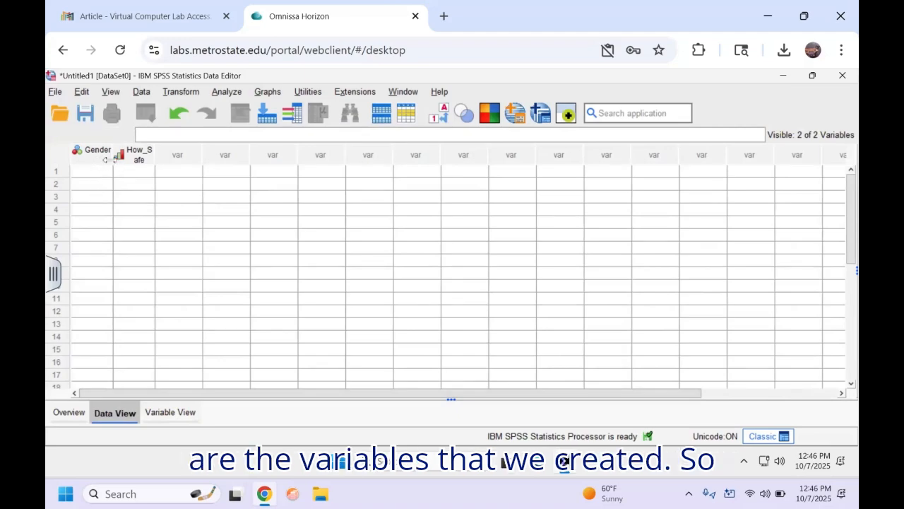
pyautogui.moveTo(113, 160); pyautogui.dragTo(212, 164)
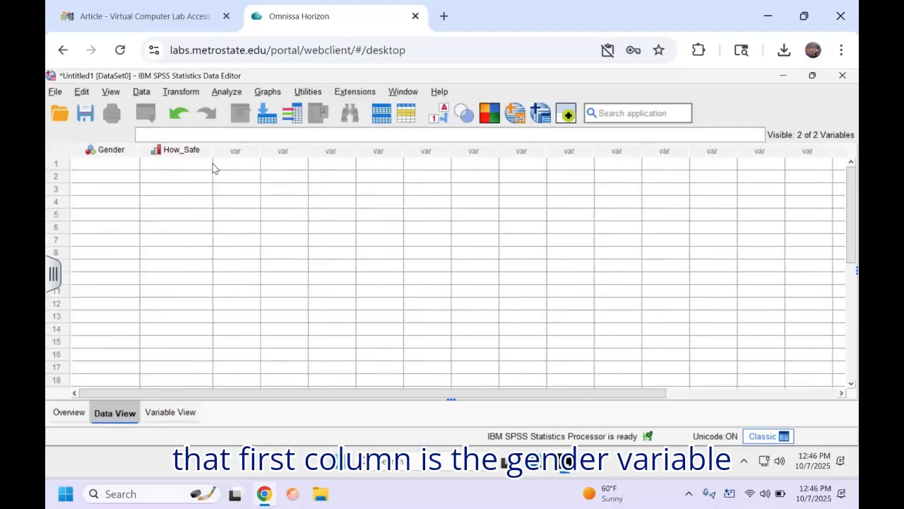
pyautogui.click(111, 168)
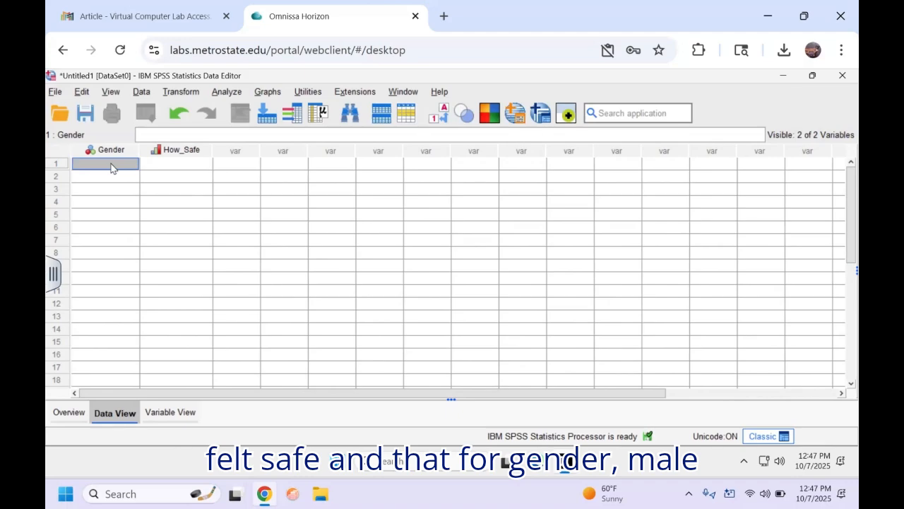
# Step: Enter 1 for Gender and 3 for How_Safe in the first data row
pyautogui.write('1')
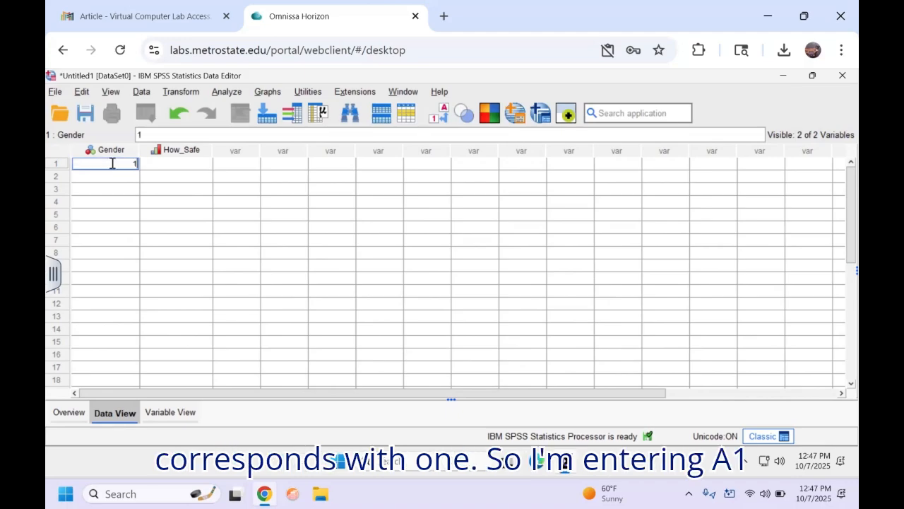
pyautogui.press('Tab')
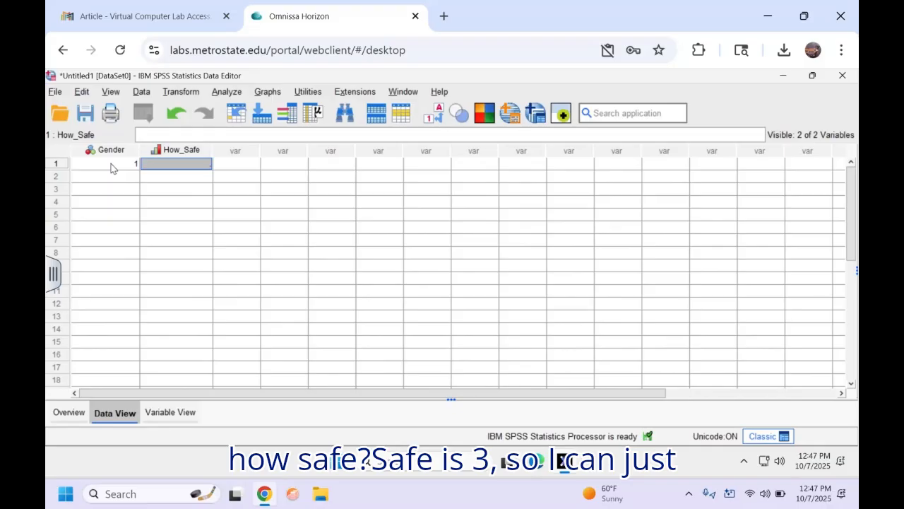
pyautogui.write('3')
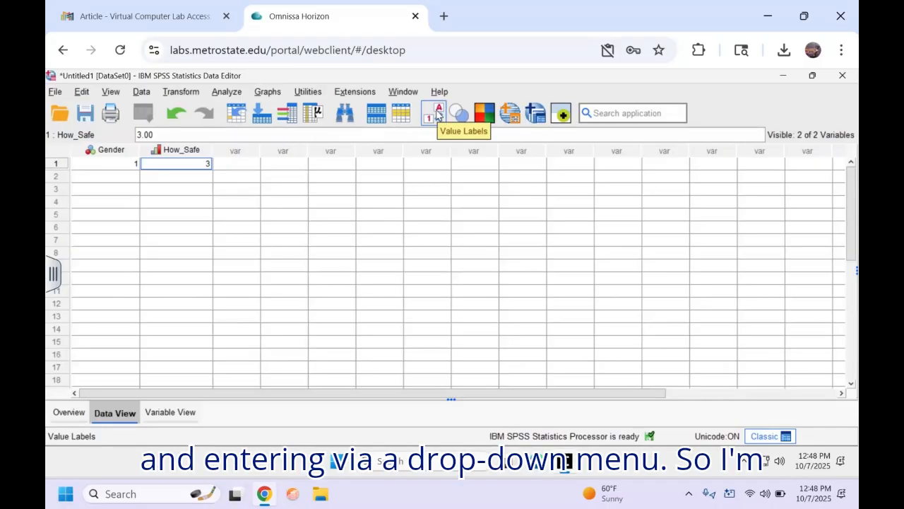
# Step: Switch the grid to show value labels and set respondent 2's Gender to Female
pyautogui.click(437, 115)
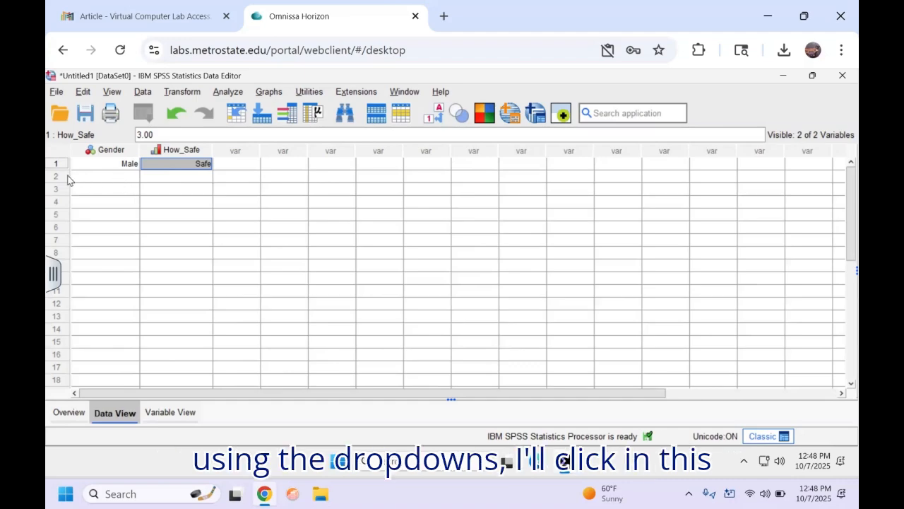
pyautogui.click(96, 178)
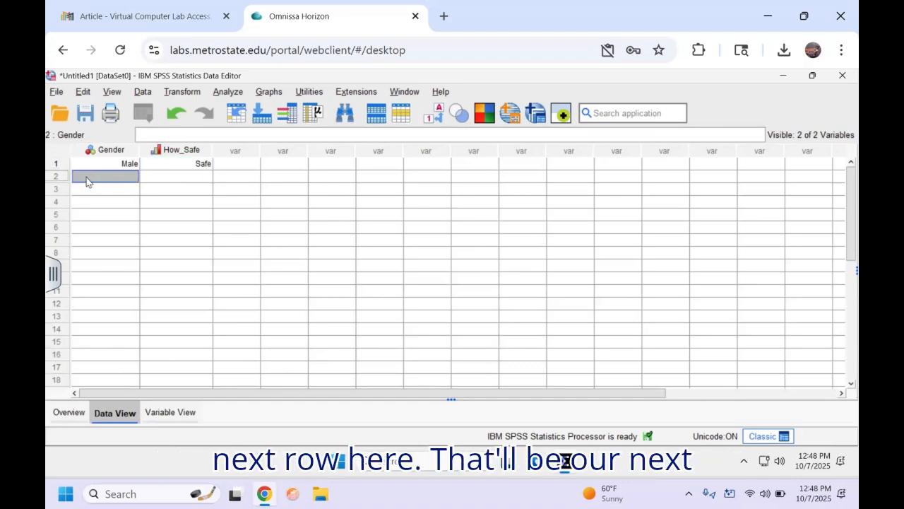
pyautogui.doubleClick(105, 178)
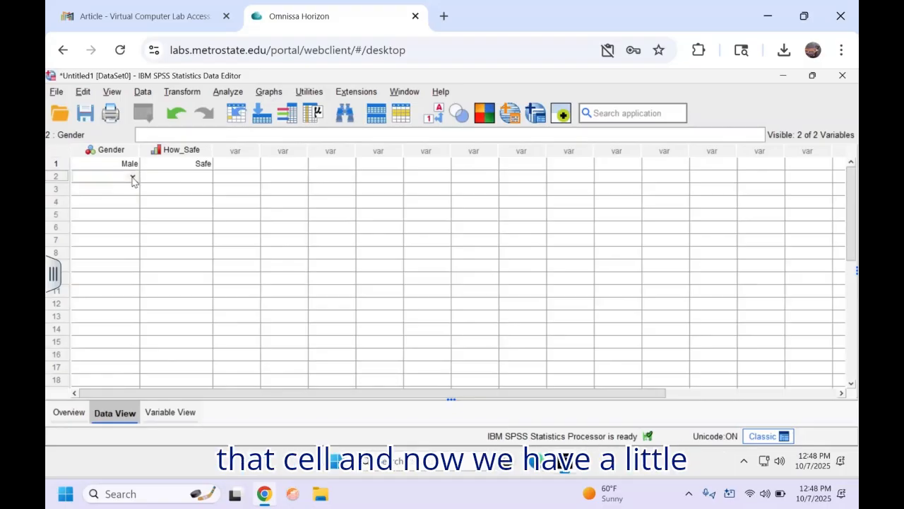
pyautogui.click(132, 176)
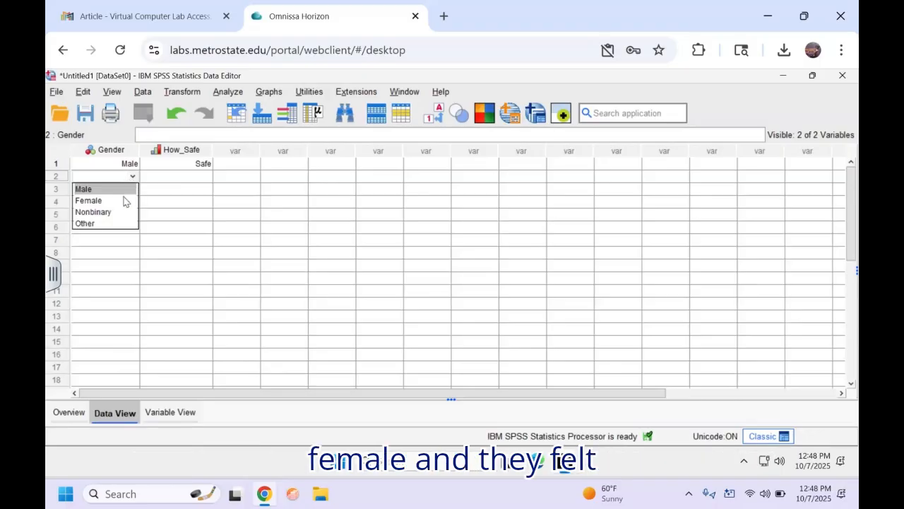
pyautogui.click(122, 201)
# Step: Set respondent 2's How_Safe to Unsafe
pyautogui.click(154, 178)
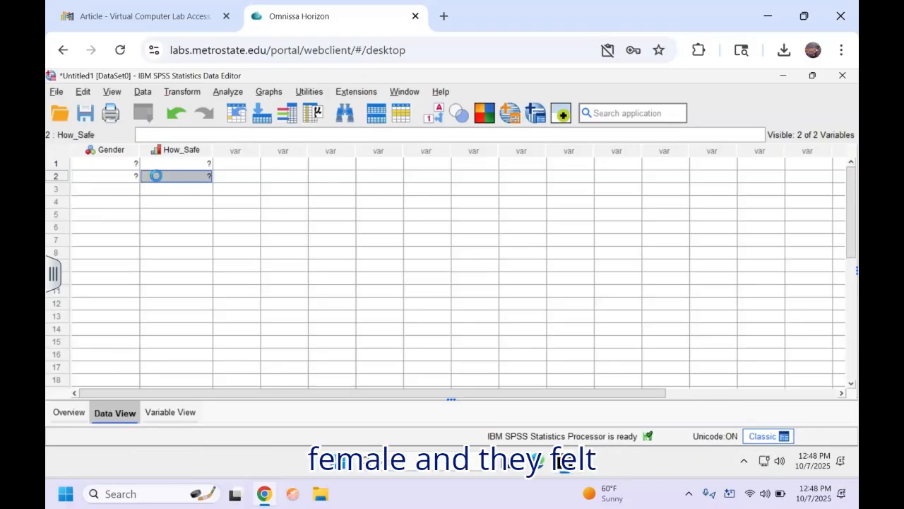
pyautogui.click(165, 176)
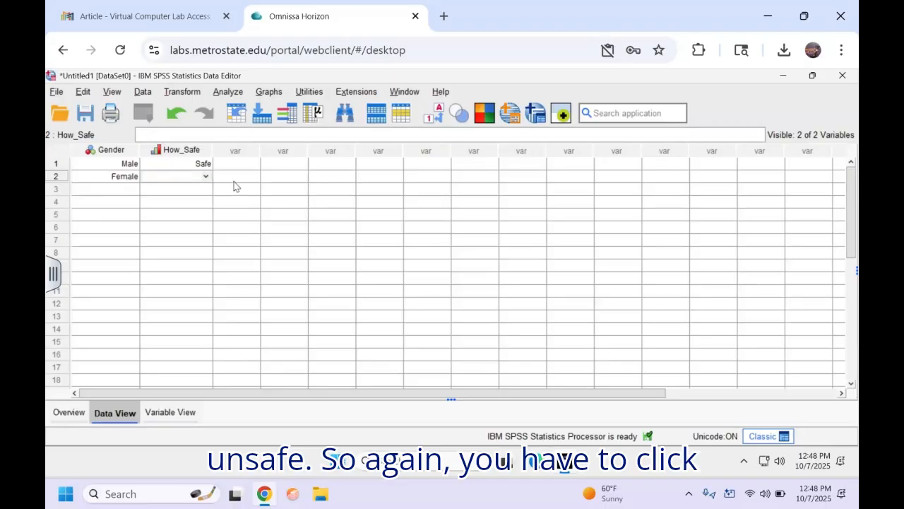
pyautogui.click(206, 177)
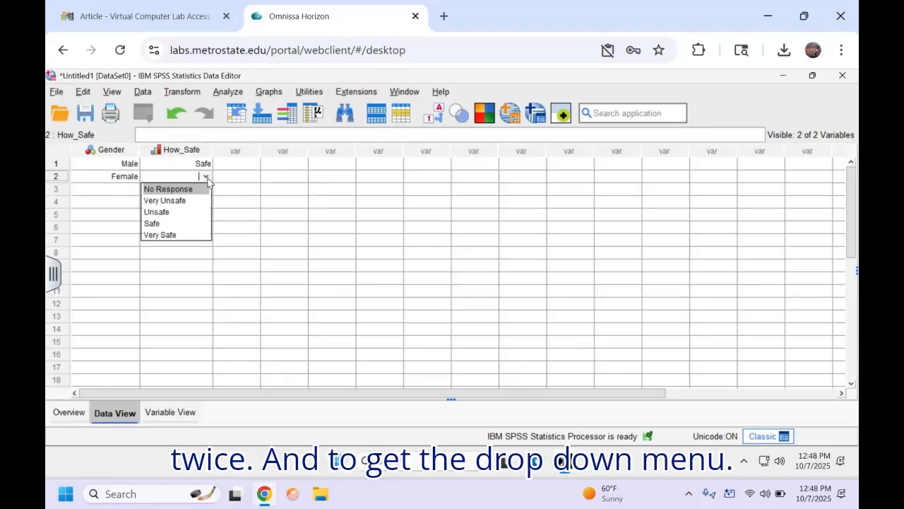
pyautogui.click(188, 212)
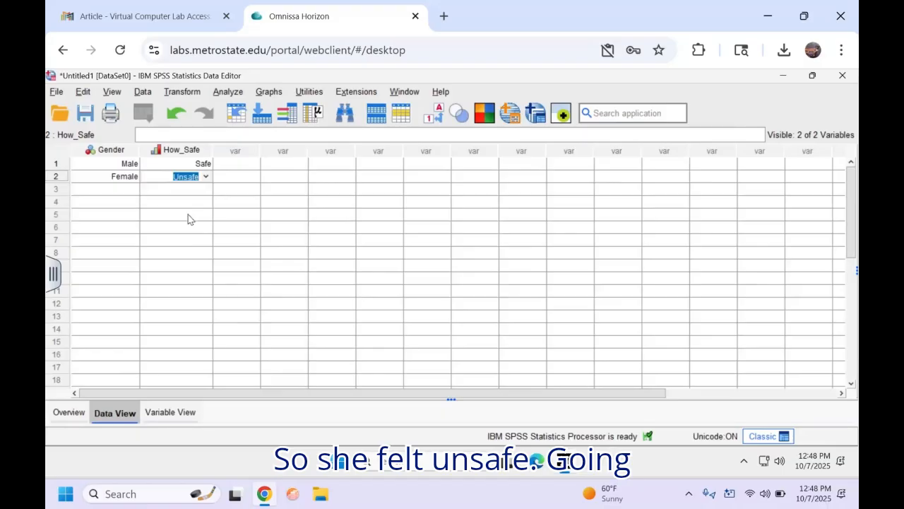
pyautogui.click(86, 194)
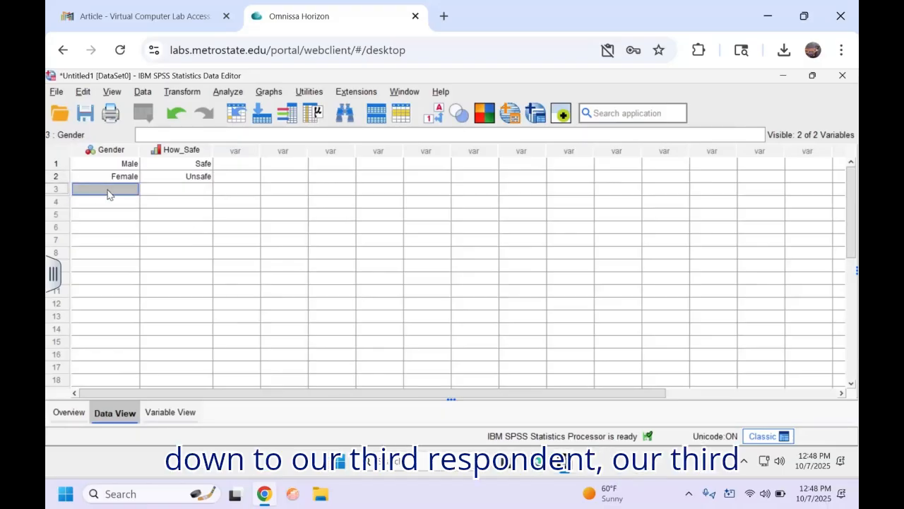
# Step: Record respondent 3 as Female with How_Safe set to Safe
pyautogui.click(133, 191)
pyautogui.click(134, 192)
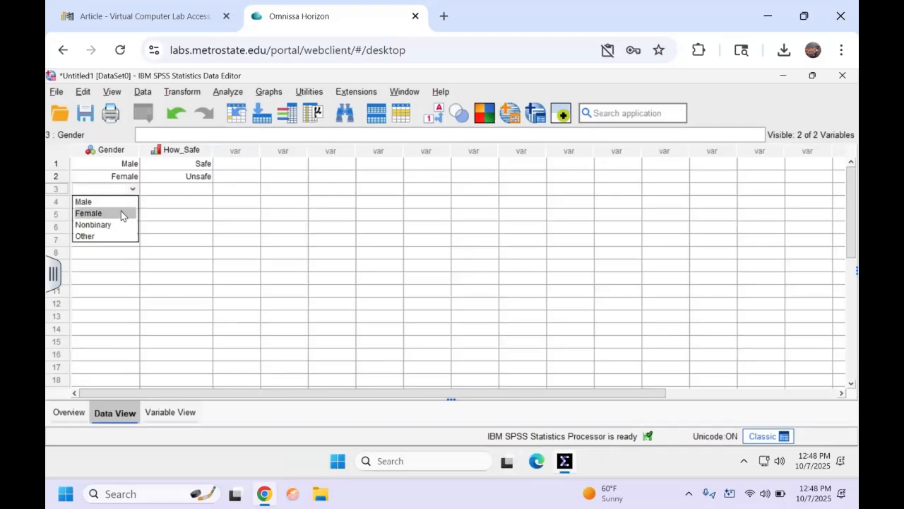
pyautogui.click(121, 211)
pyautogui.click(154, 188)
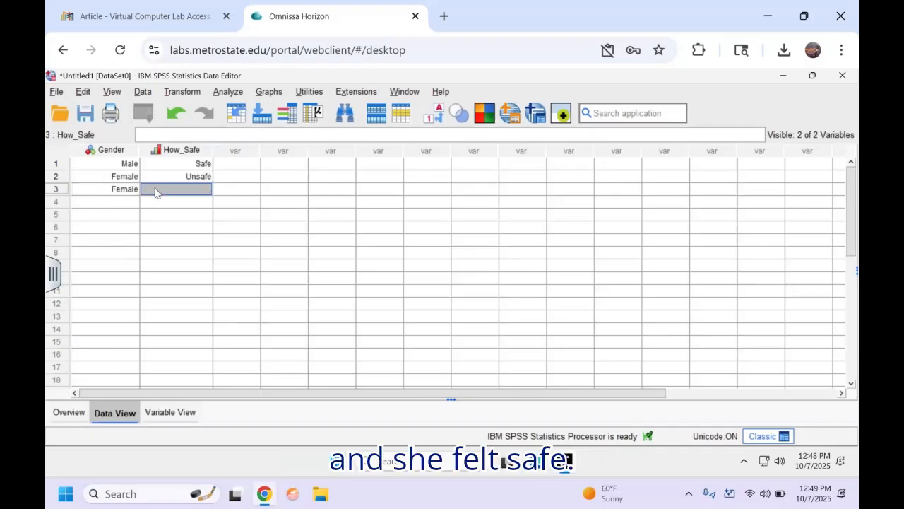
pyautogui.click(155, 187)
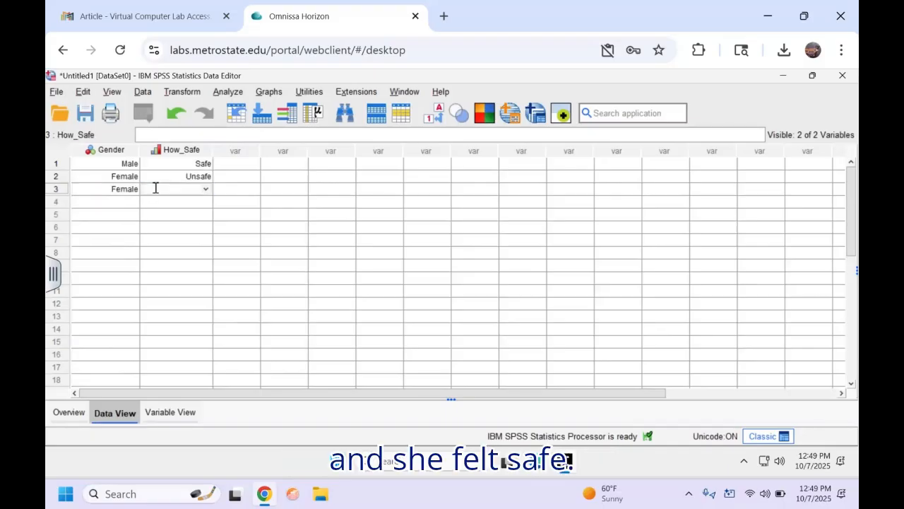
pyautogui.click(205, 189)
pyautogui.click(169, 236)
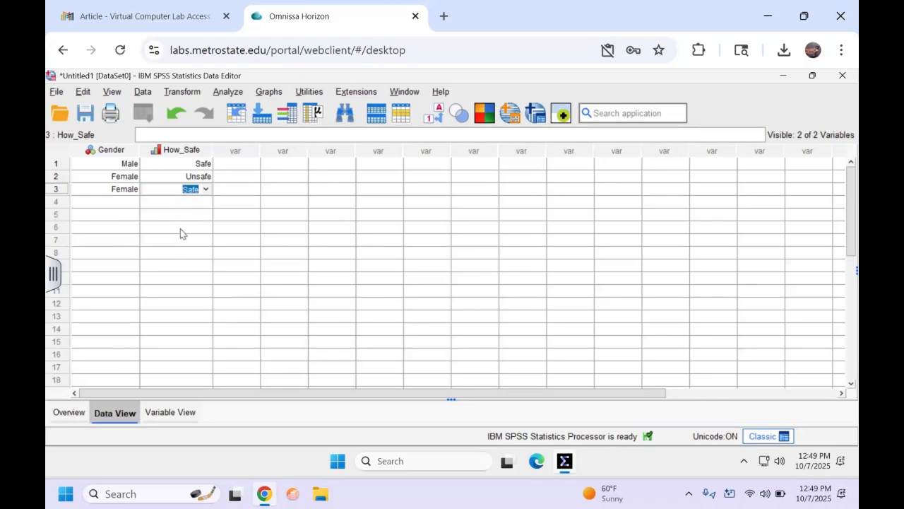
# Step: Record respondent 4 as Nonbinary with How_Safe set to Very Safe
pyautogui.click(120, 204)
pyautogui.click(121, 204)
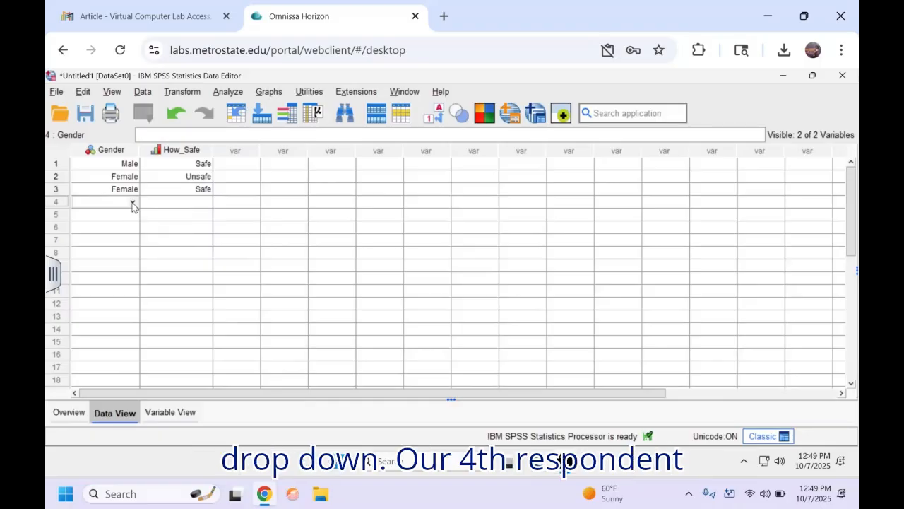
pyautogui.click(132, 203)
pyautogui.click(119, 240)
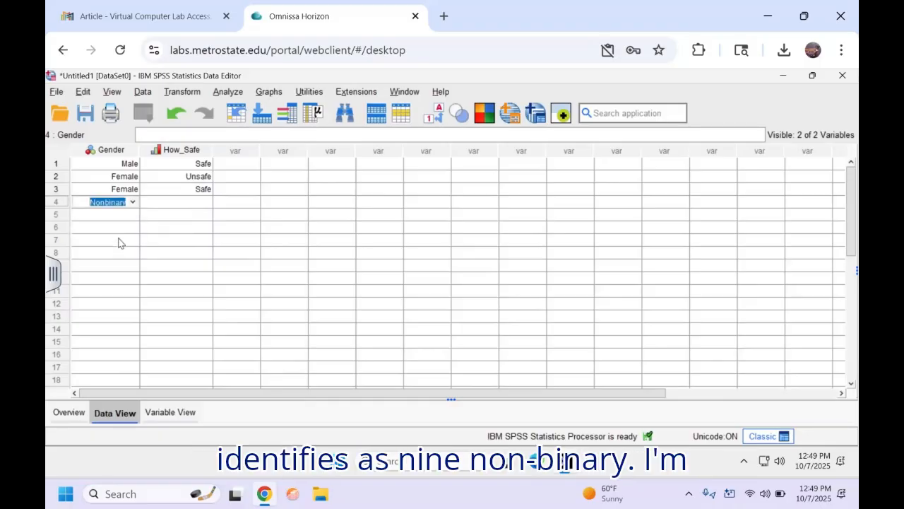
pyautogui.click(153, 203)
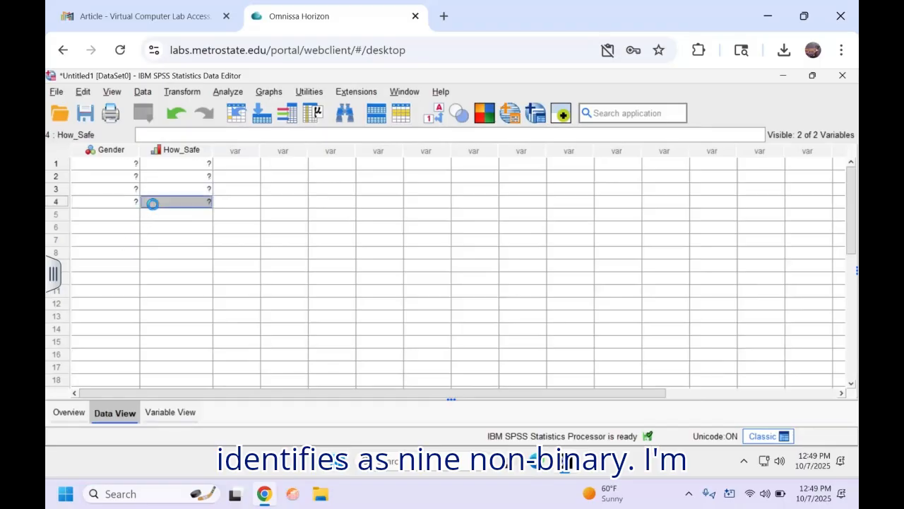
pyautogui.click(197, 201)
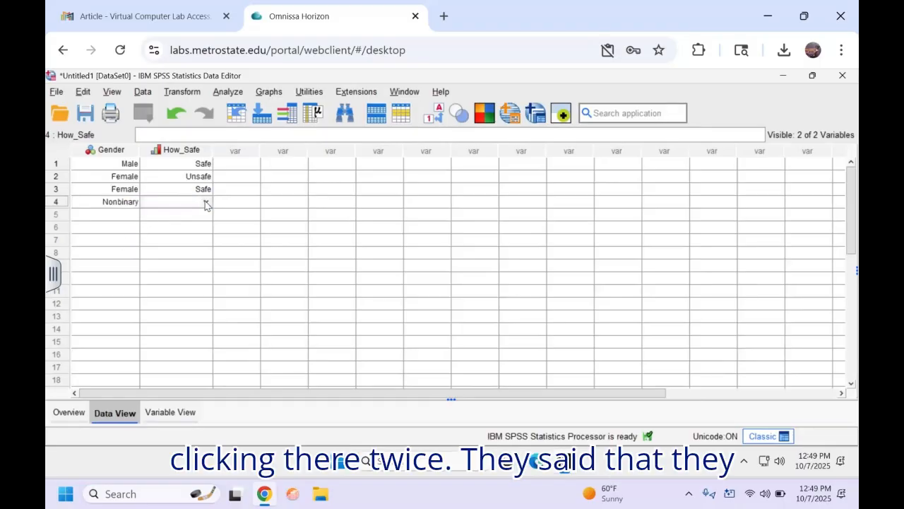
pyautogui.click(205, 202)
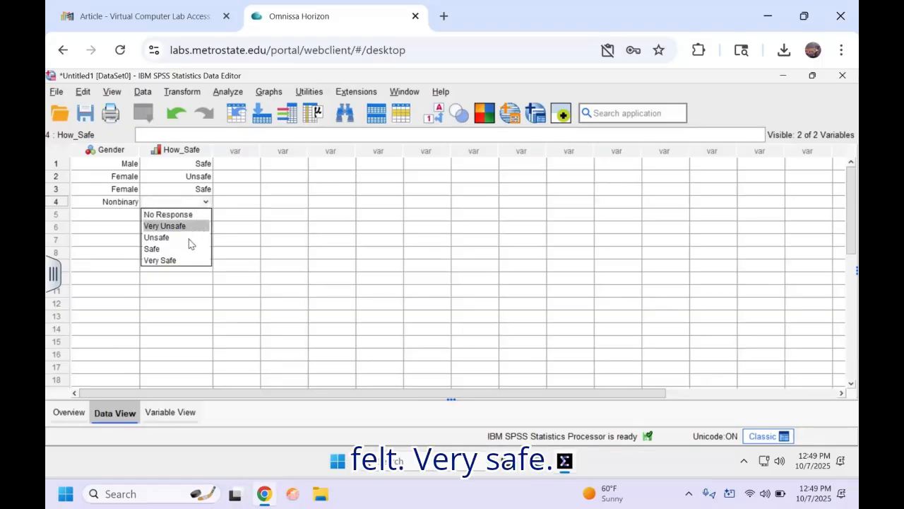
pyautogui.click(186, 261)
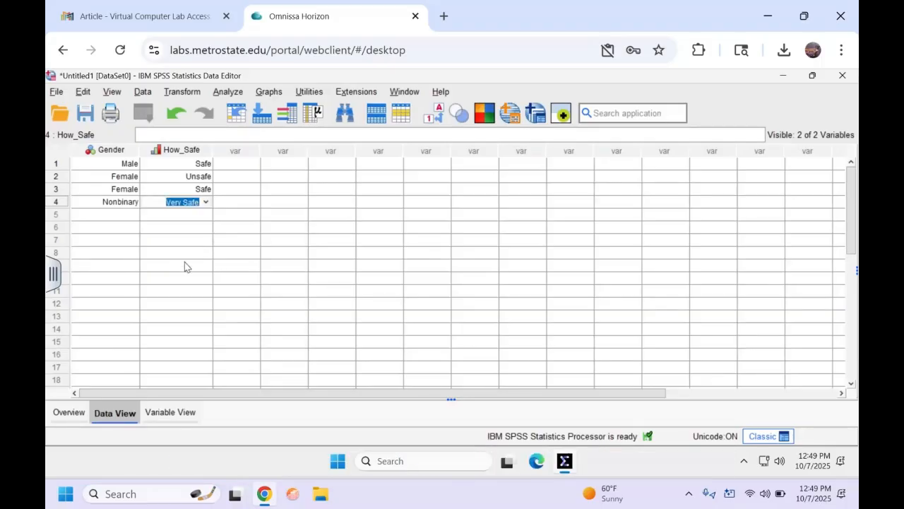
# Step: Record respondent 5 as Female with How_Safe set to Very Unsafe
pyautogui.click(113, 218)
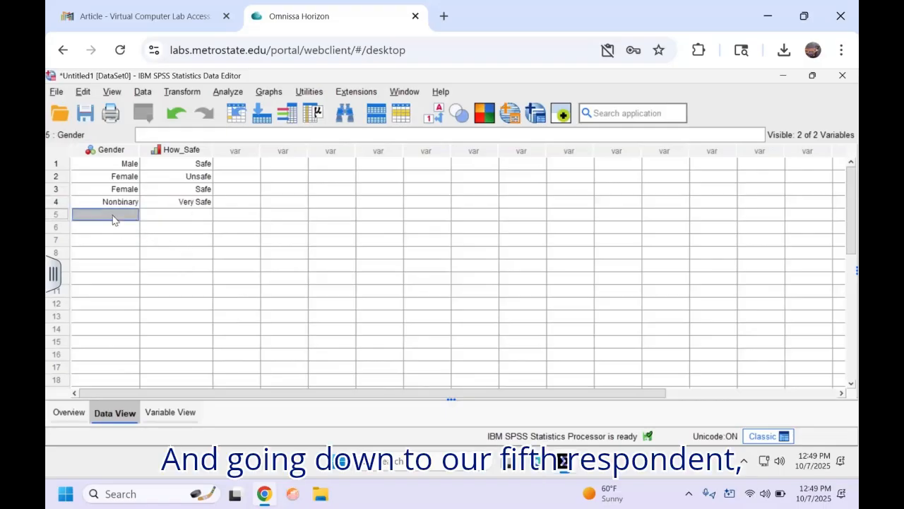
pyautogui.click(133, 216)
pyautogui.click(132, 215)
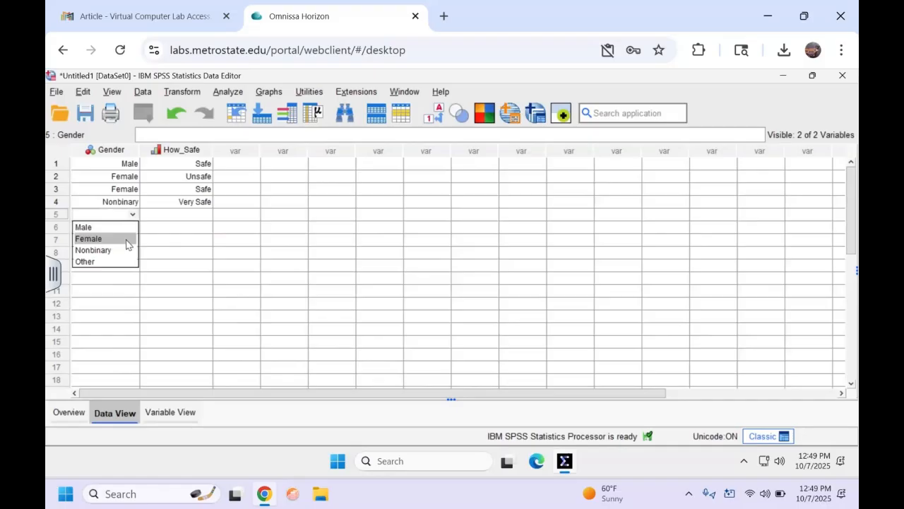
pyautogui.click(127, 244)
pyautogui.click(161, 219)
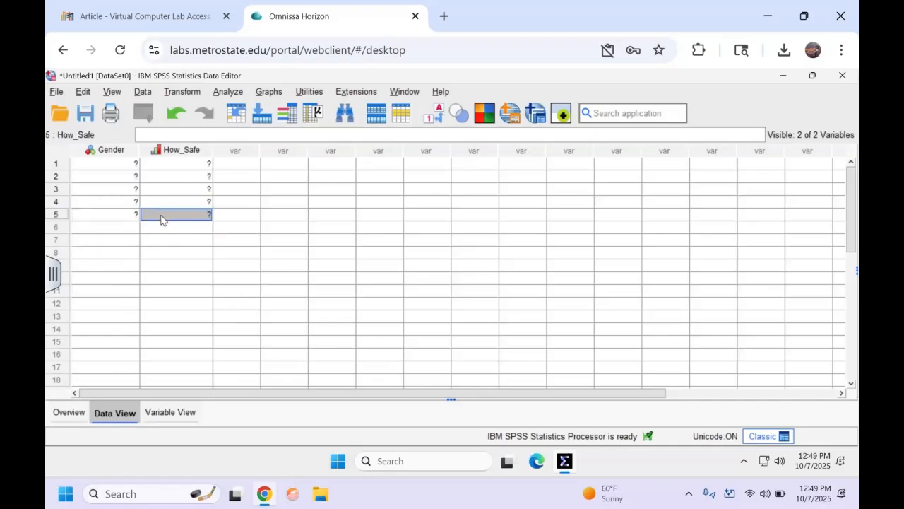
pyautogui.click(192, 212)
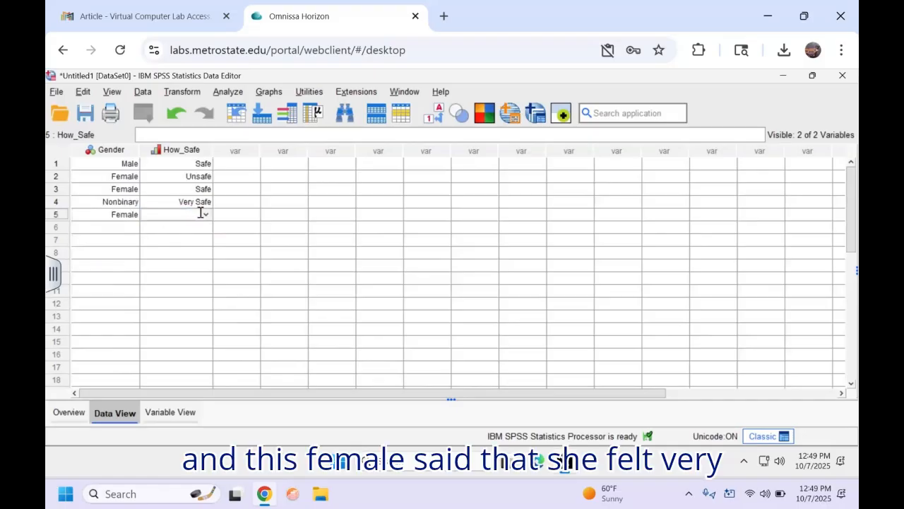
pyautogui.click(205, 214)
pyautogui.click(191, 243)
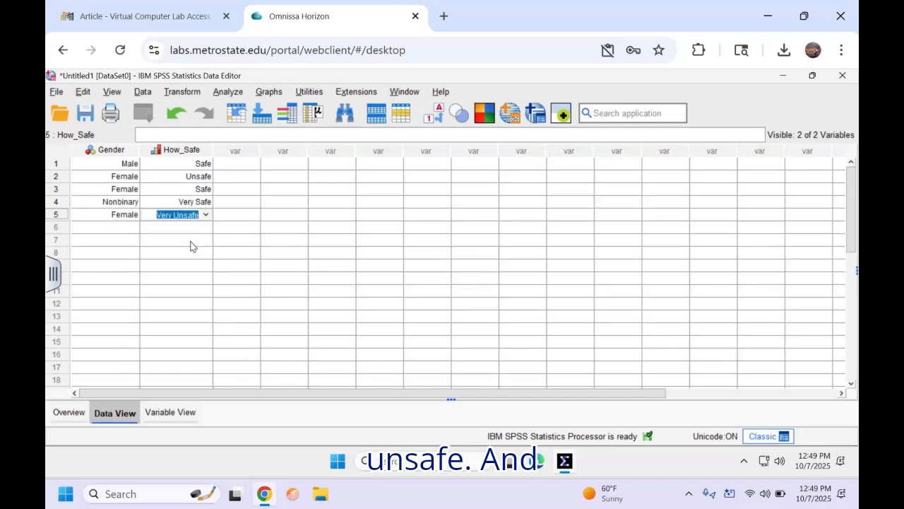
# Step: Record respondent 6 as Other with How_Safe set to No Response
pyautogui.click(125, 233)
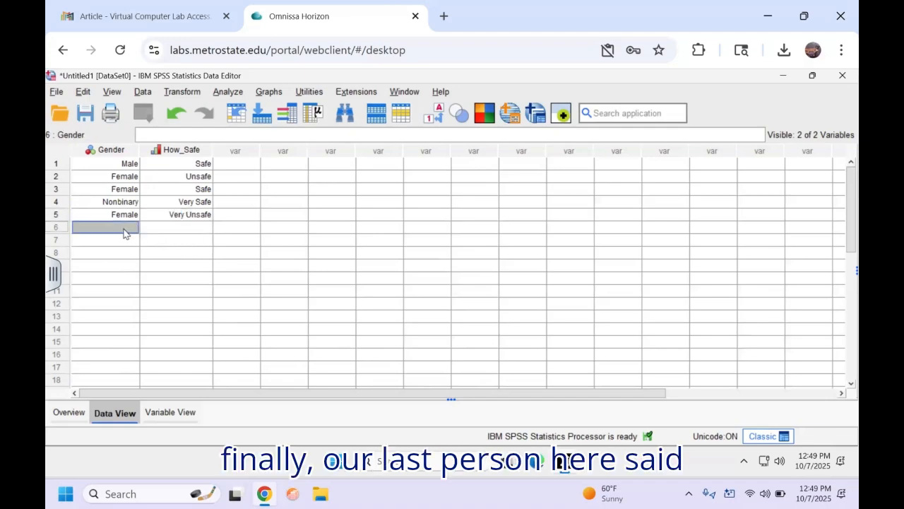
pyautogui.click(125, 228)
pyautogui.click(133, 226)
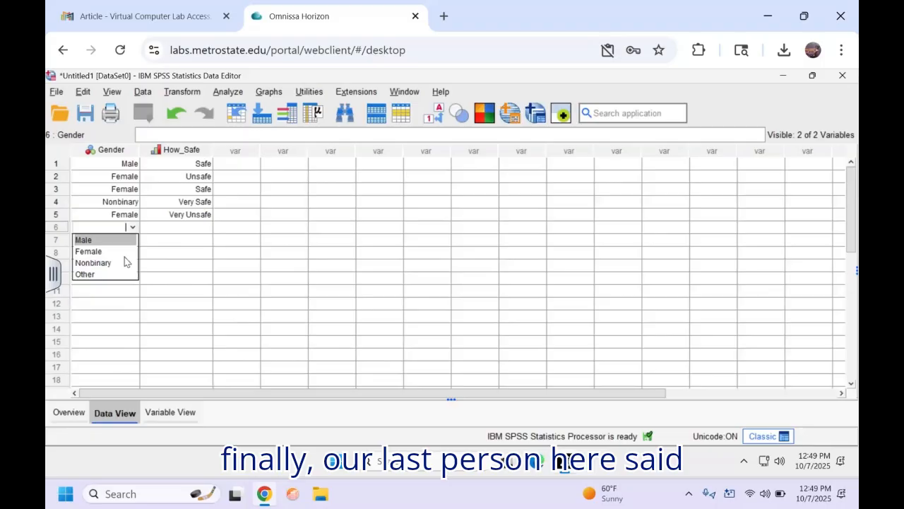
pyautogui.click(115, 275)
pyautogui.click(156, 228)
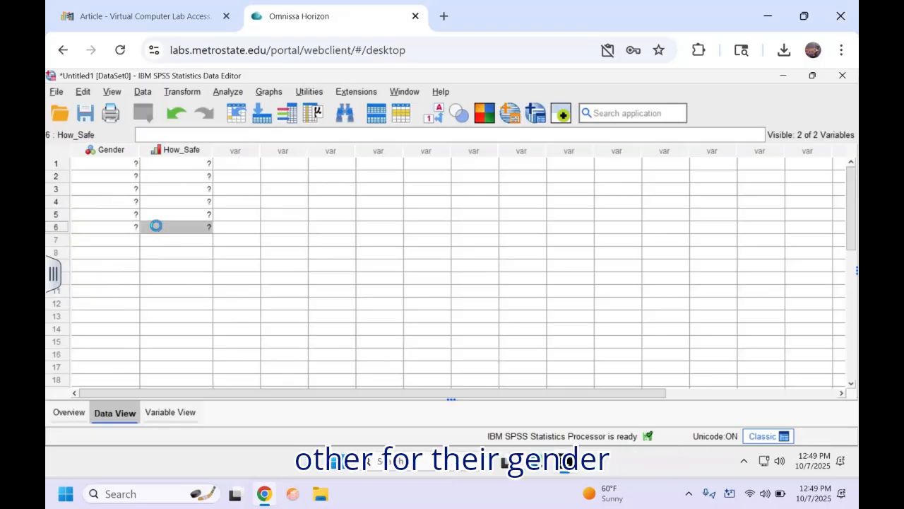
pyautogui.click(173, 230)
pyautogui.click(205, 227)
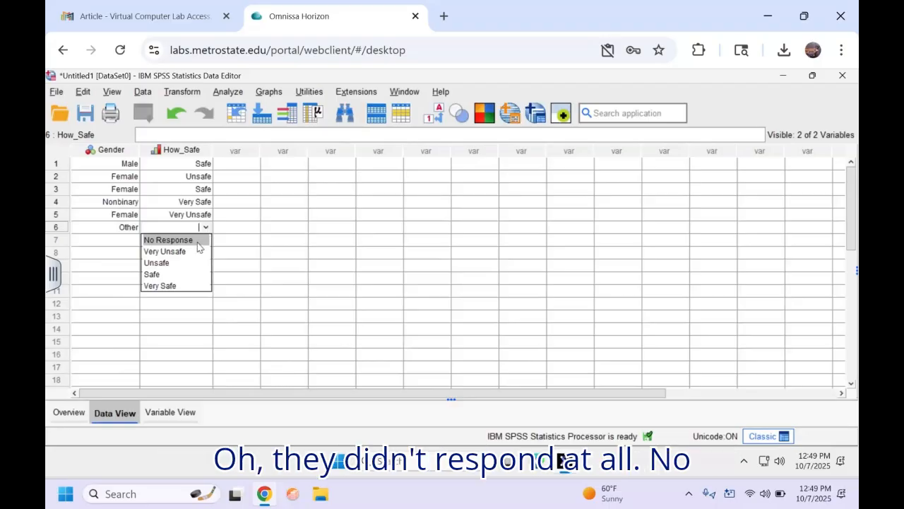
pyautogui.click(198, 243)
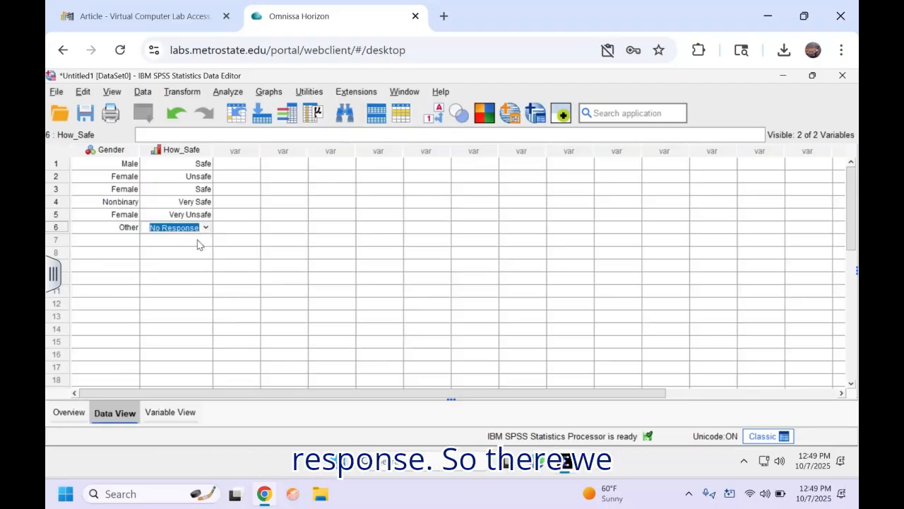
pyautogui.click(197, 245)
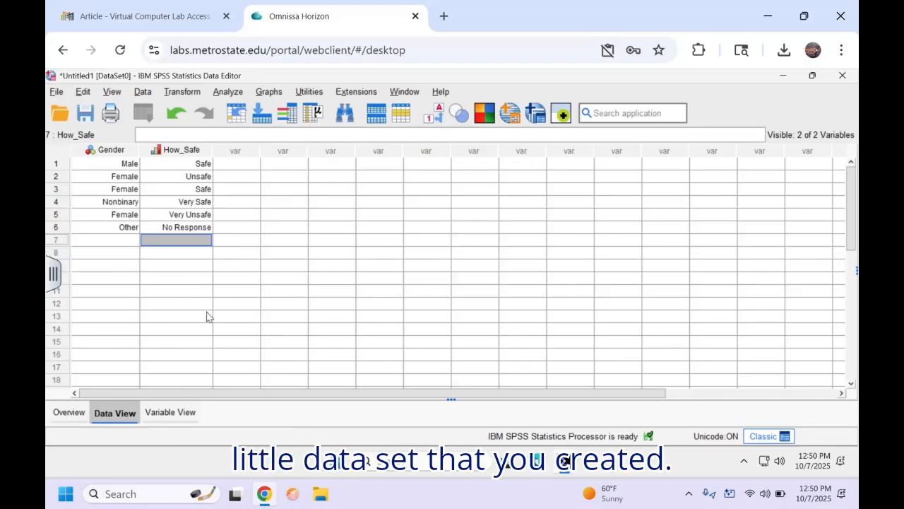
# Step: Start File > Save As for Untitled1 with Desktop chosen as the location
pyautogui.click(55, 92)
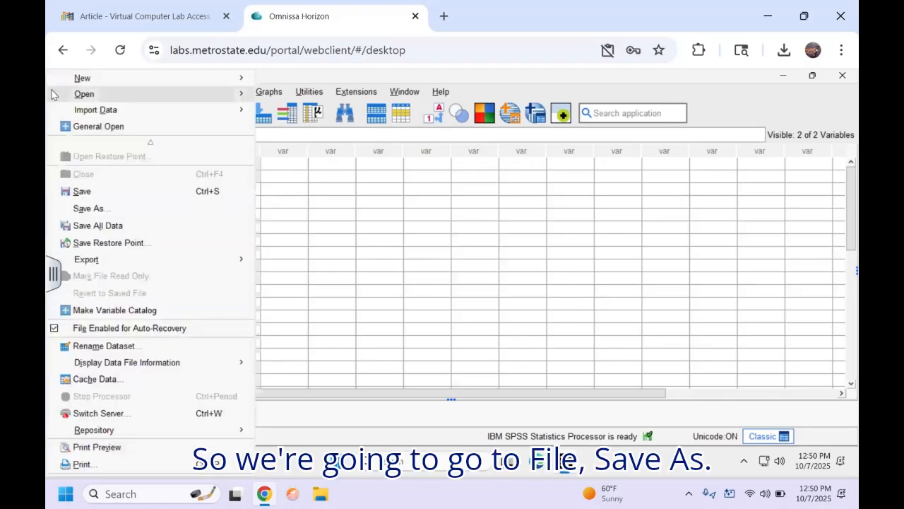
pyautogui.click(90, 209)
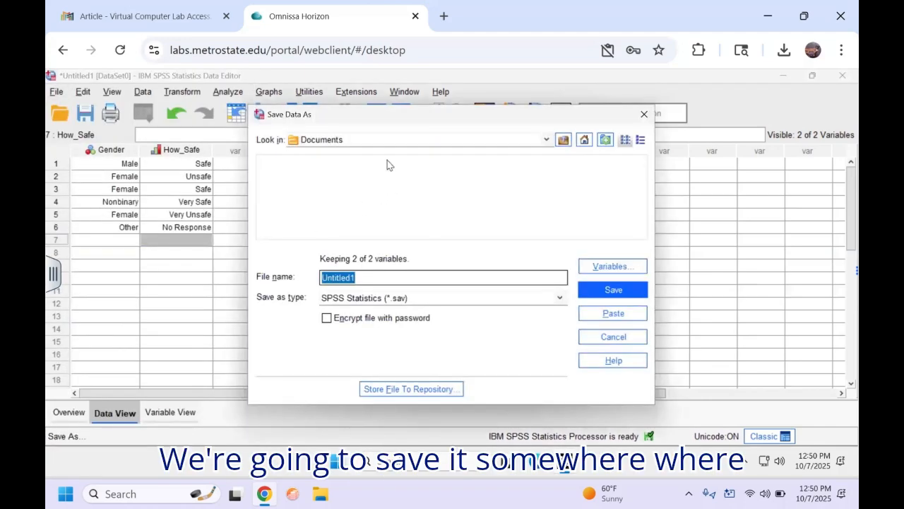
pyautogui.click(383, 140)
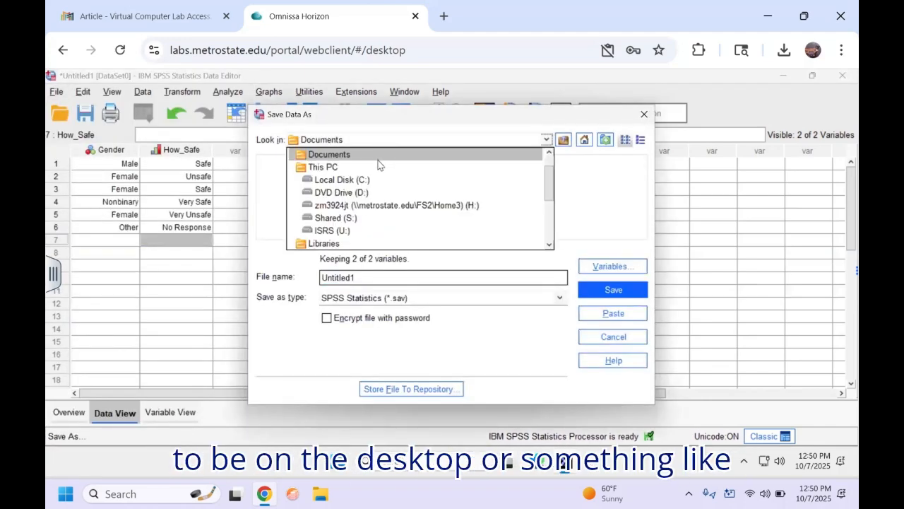
pyautogui.scroll(1, 378, 164)
pyautogui.click(375, 169)
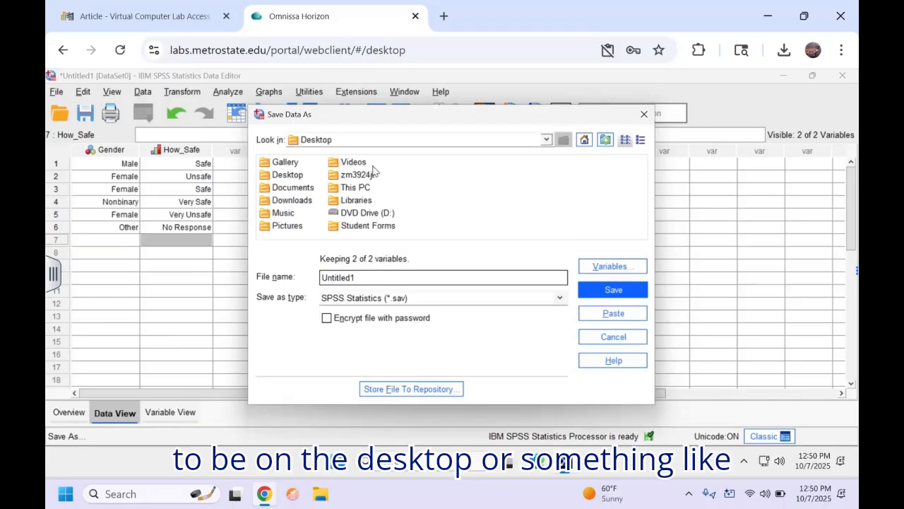
pyautogui.click(361, 278)
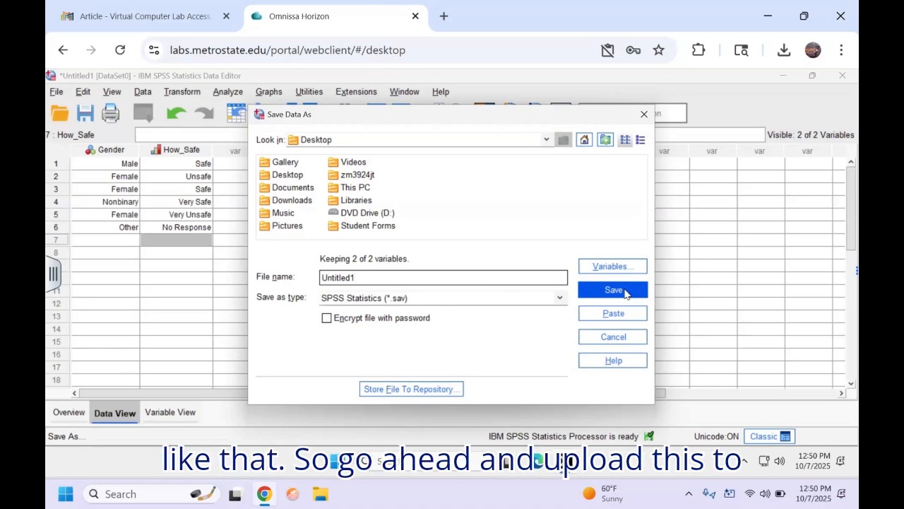
# Step: Cancel the Save Data As dialog, check Variable View, then return to Data View
pyautogui.click(645, 114)
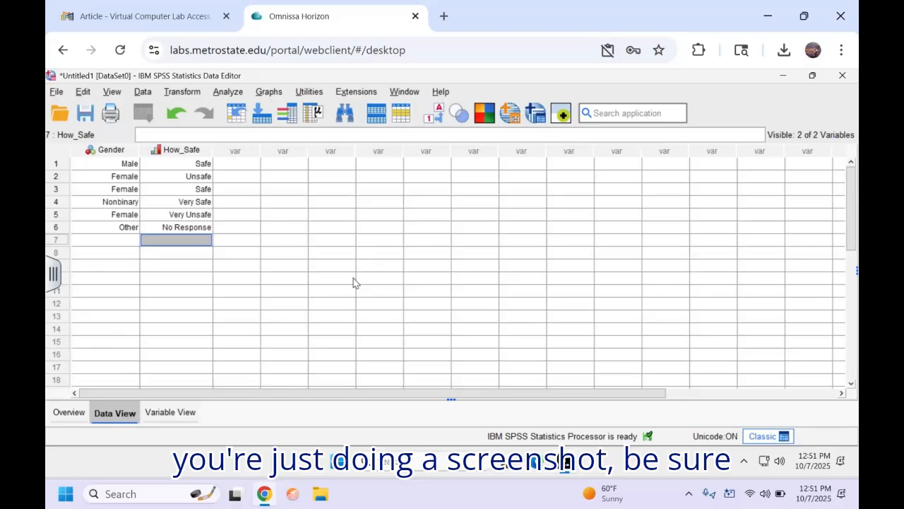
pyautogui.click(168, 413)
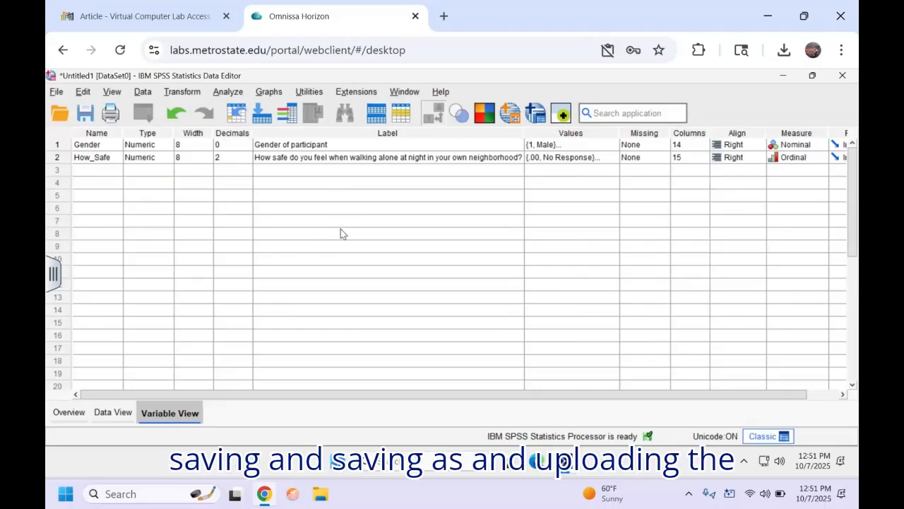
pyautogui.click(120, 412)
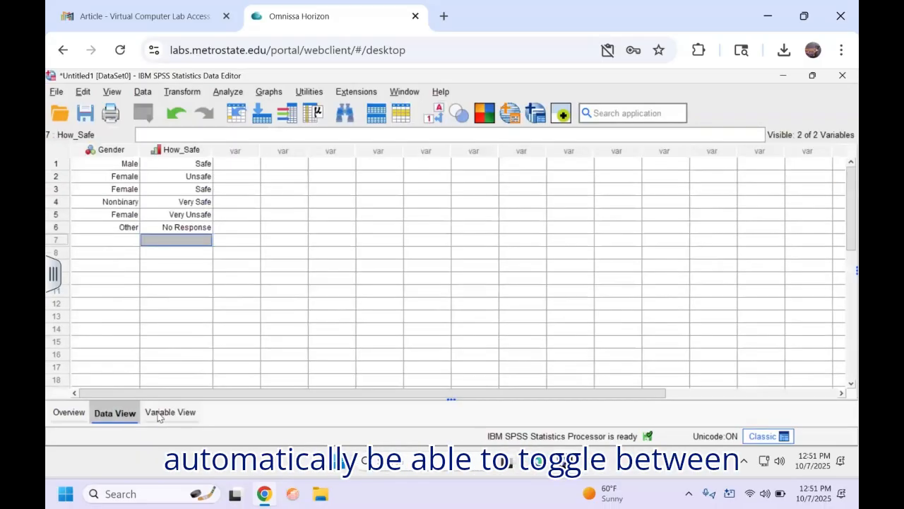